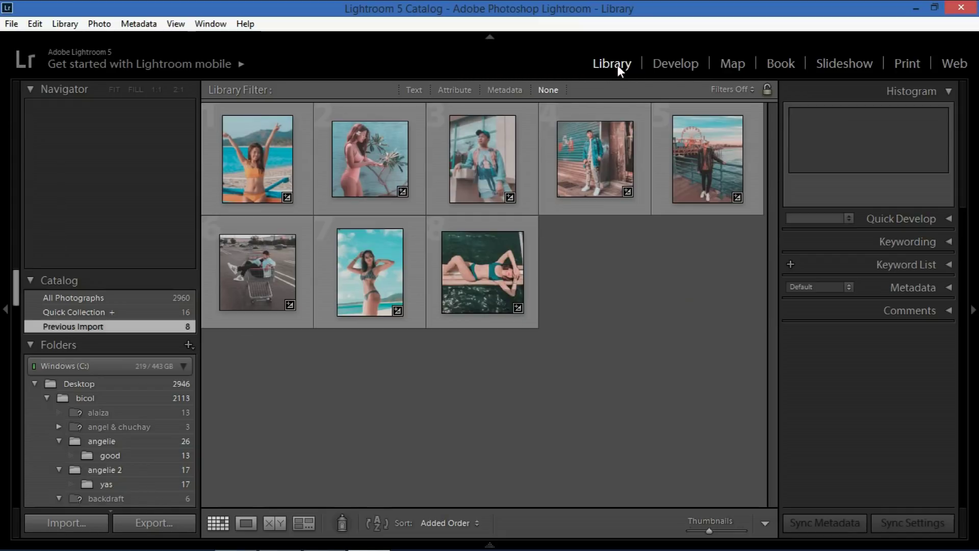
- Open the man-in-cap portrait on its own in the Library's Loupe view
{"action": "left_click", "coordinate": [90, 521]}
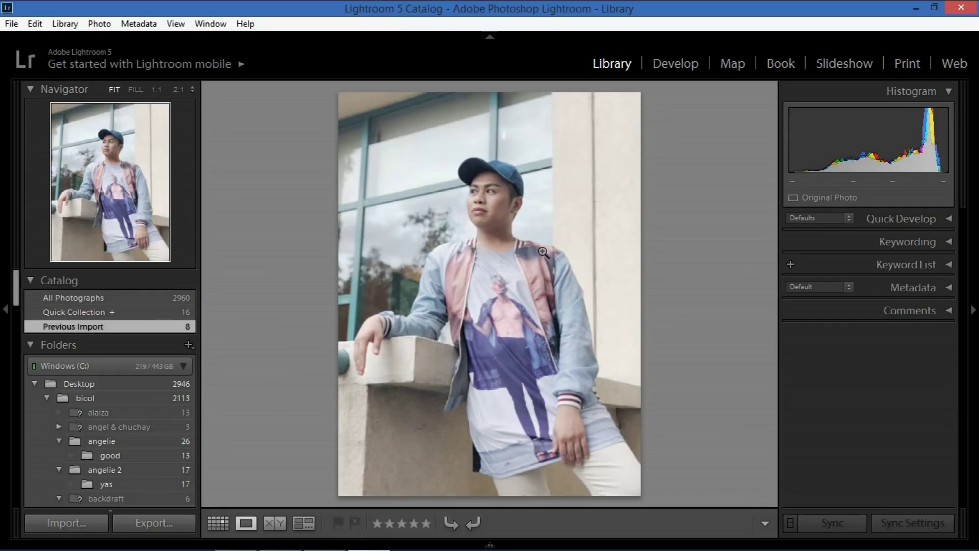
- Move the portrait into Develop, hide the top module bar, and bring the Basic panel into view
{"action": "left_click", "coordinate": [664, 66]}
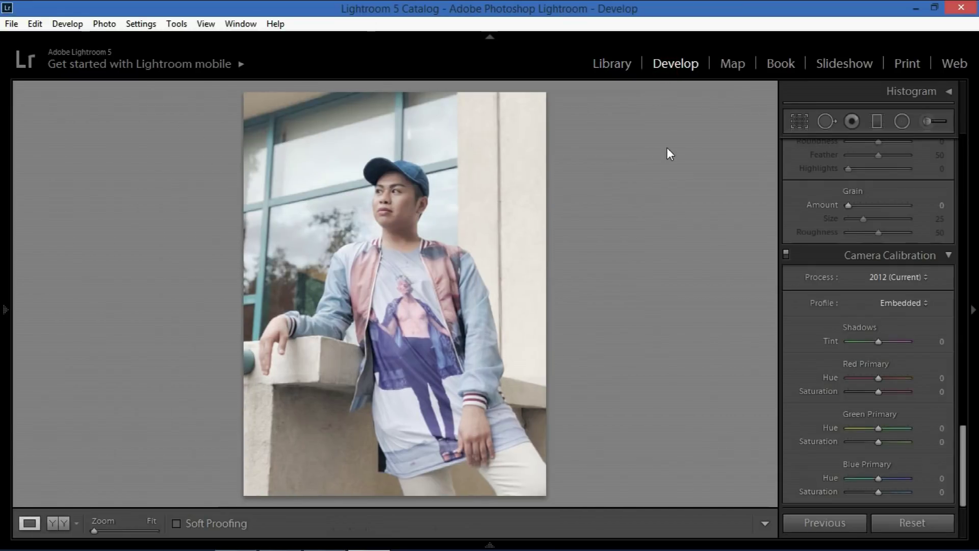
{"action": "left_click", "coordinate": [7, 254]}
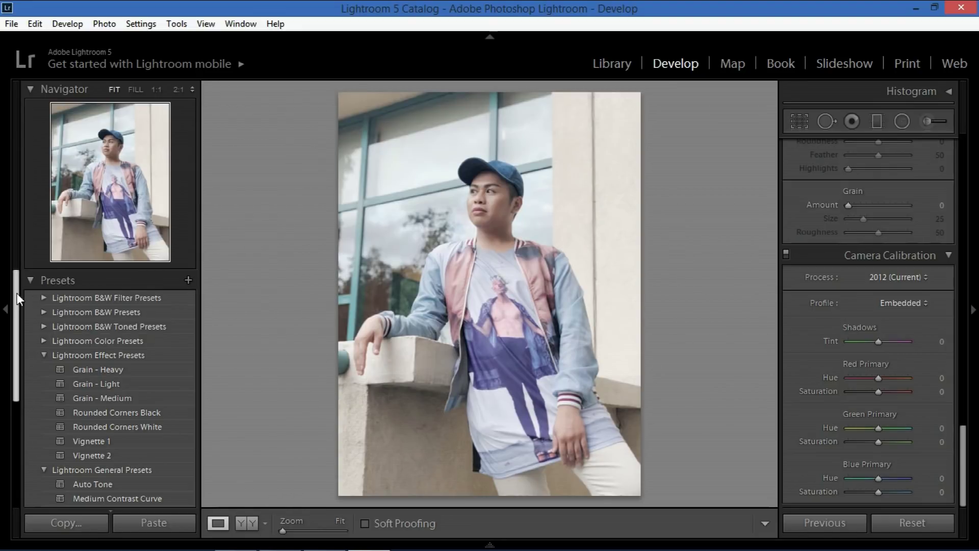
{"action": "left_click", "coordinate": [6, 311]}
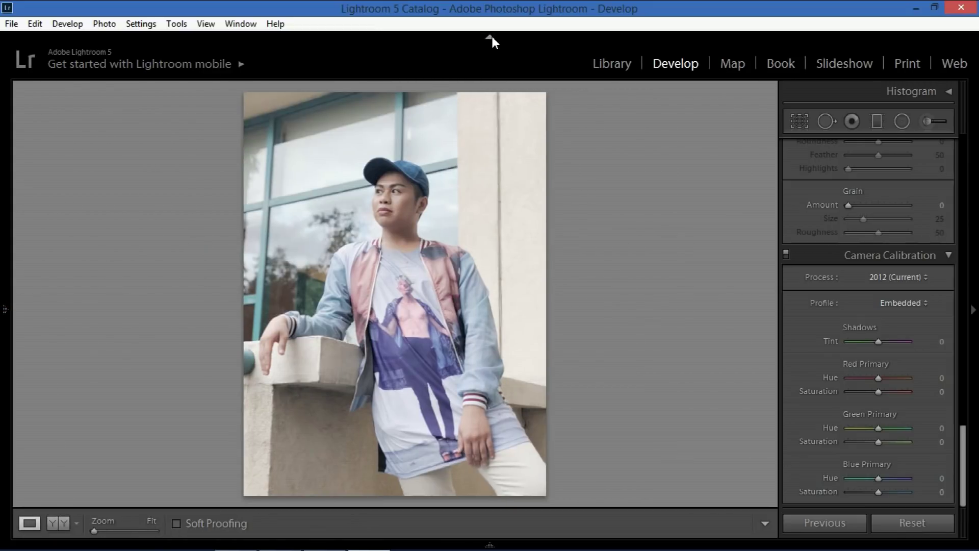
{"action": "left_click", "coordinate": [491, 37]}
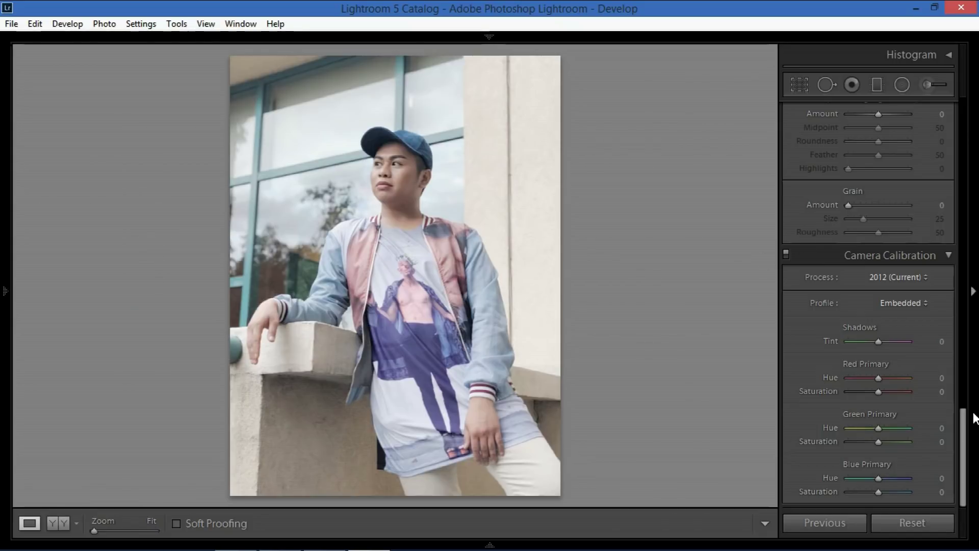
{"action": "left_click_drag", "start_coordinate": [974, 418], "coordinate": [976, 120]}
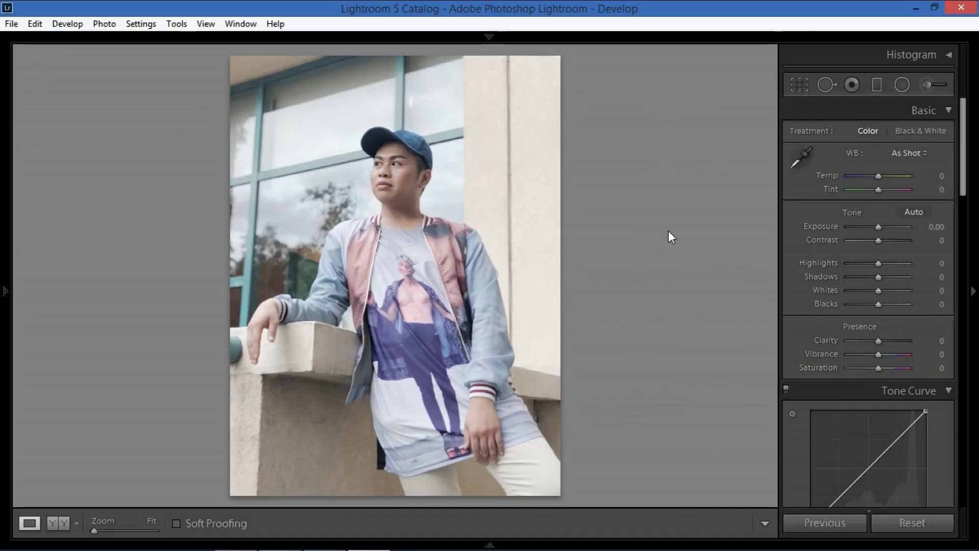
{"action": "mouse_move", "coordinate": [878, 175]}
{"action": "left_mouse_down"}
{"action": "mouse_move", "coordinate": [864, 179]}
{"action": "mouse_move", "coordinate": [886, 183]}
{"action": "mouse_move", "coordinate": [874, 177]}
{"action": "left_mouse_up"}
{"action": "double_click", "coordinate": [874, 176]}
{"action": "left_click_drag", "start_coordinate": [880, 227], "coordinate": [887, 226]}
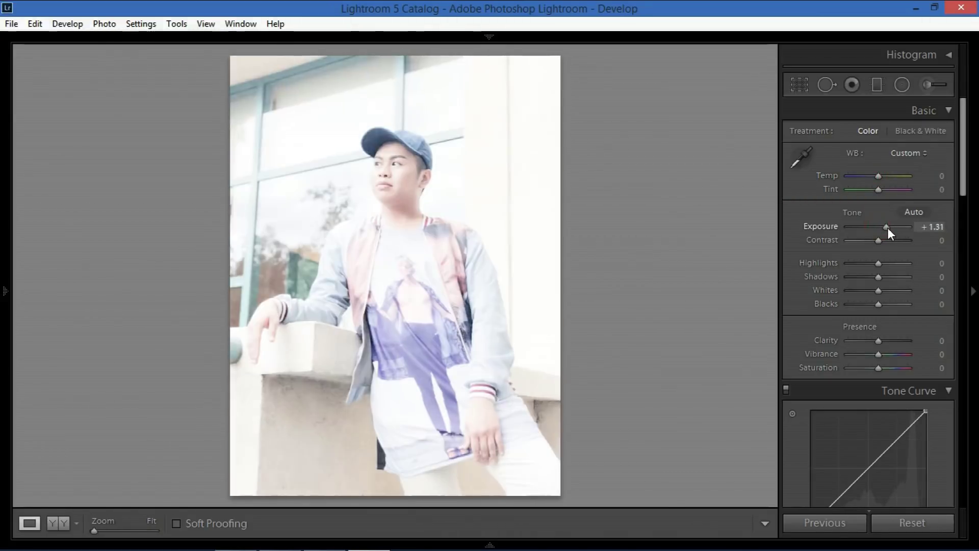
{"action": "double_click", "coordinate": [886, 228]}
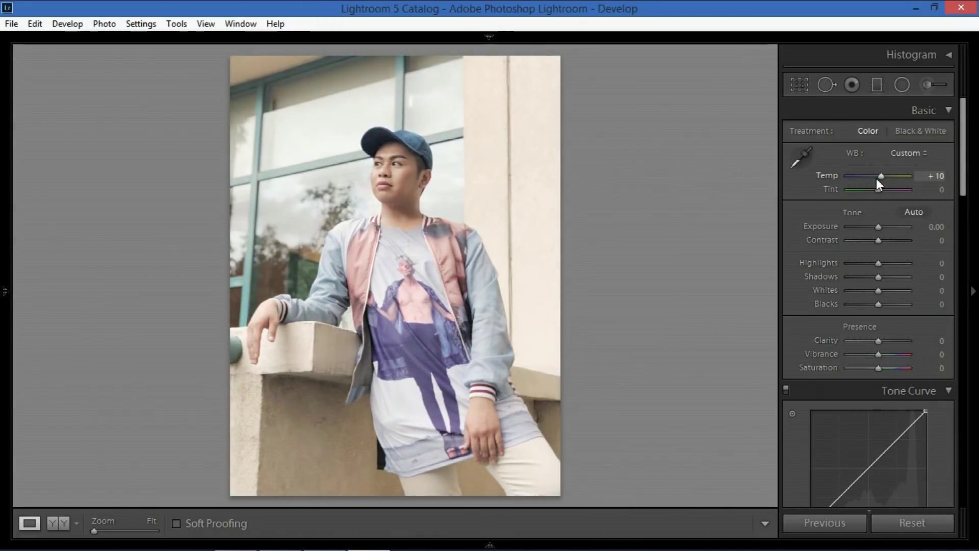
{"action": "key", "text": "Down"}
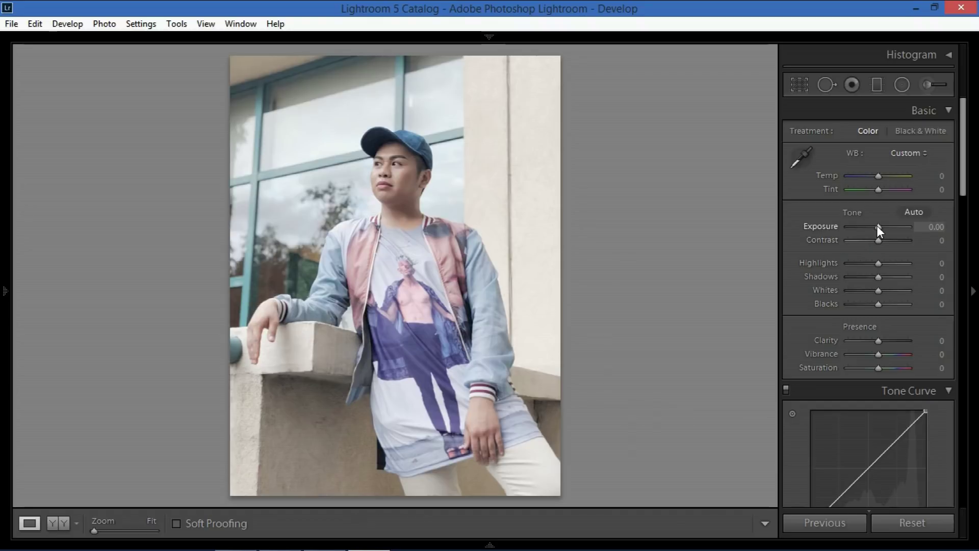
- Set Exposure to −0.40 and Highlights and Whites to −100, comparing against the original
{"action": "left_click", "coordinate": [876, 225]}
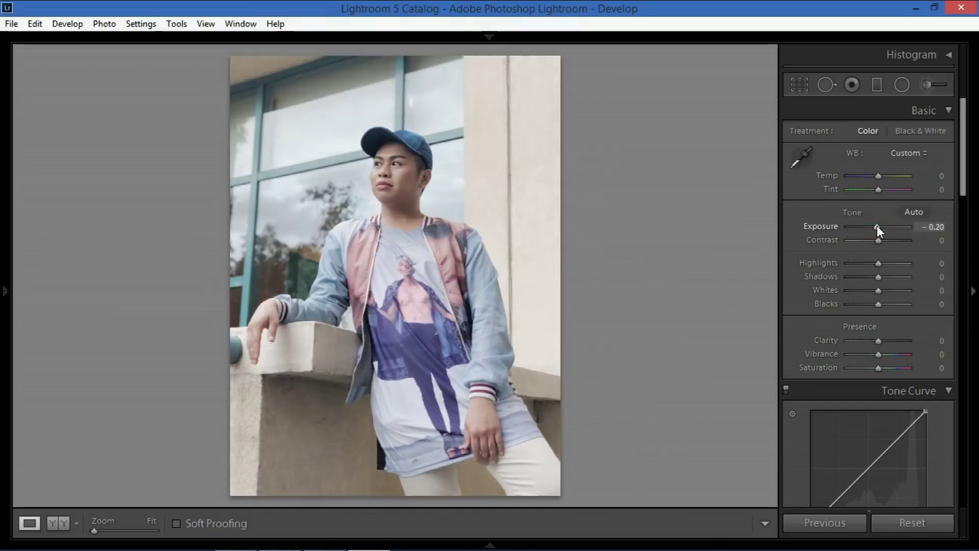
{"action": "key", "text": "Down"}
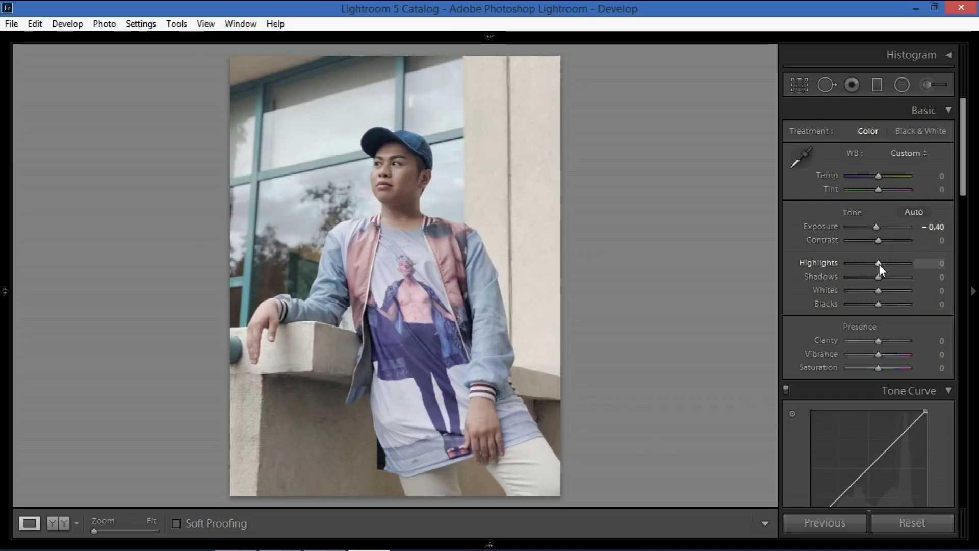
{"action": "left_click_drag", "start_coordinate": [880, 264], "coordinate": [840, 261]}
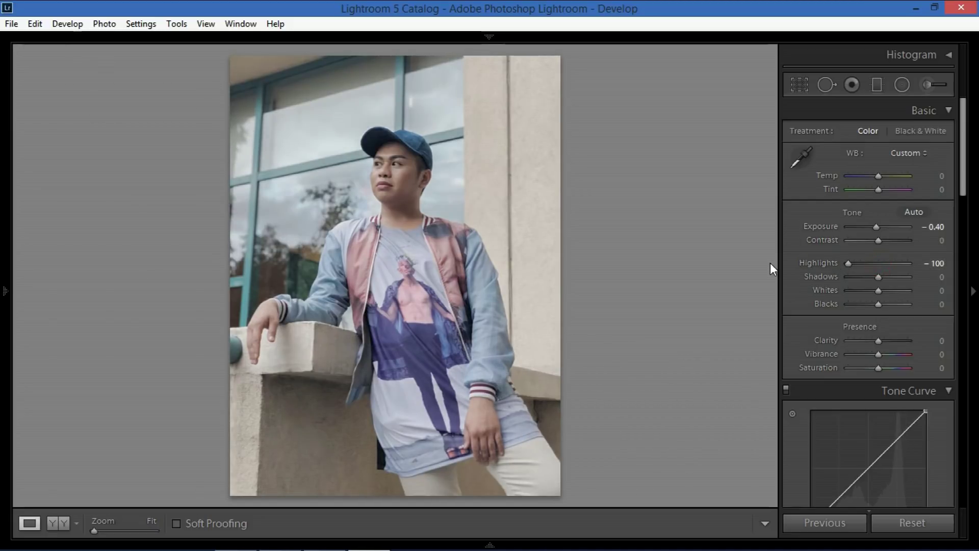
{"action": "key", "text": "backslash"}
{"action": "key", "text": "backslash"}
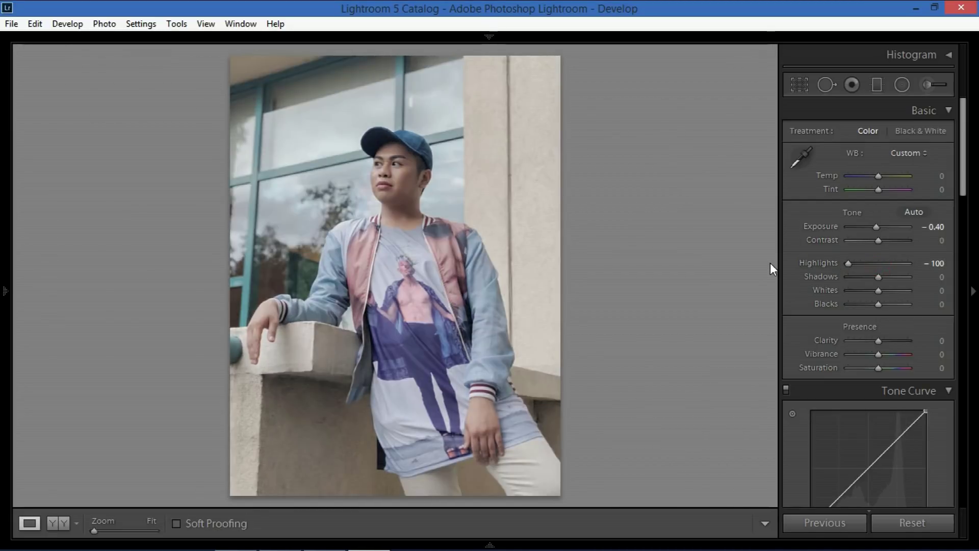
{"action": "key", "text": "backslash"}
{"action": "key", "text": "backslash"}
{"action": "key", "text": "backslash"}
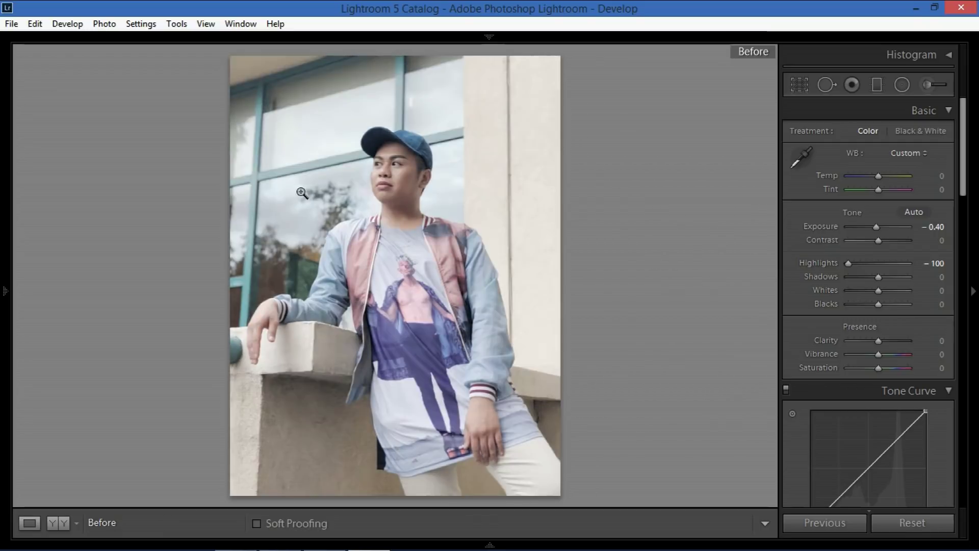
{"action": "key", "text": "backslash"}
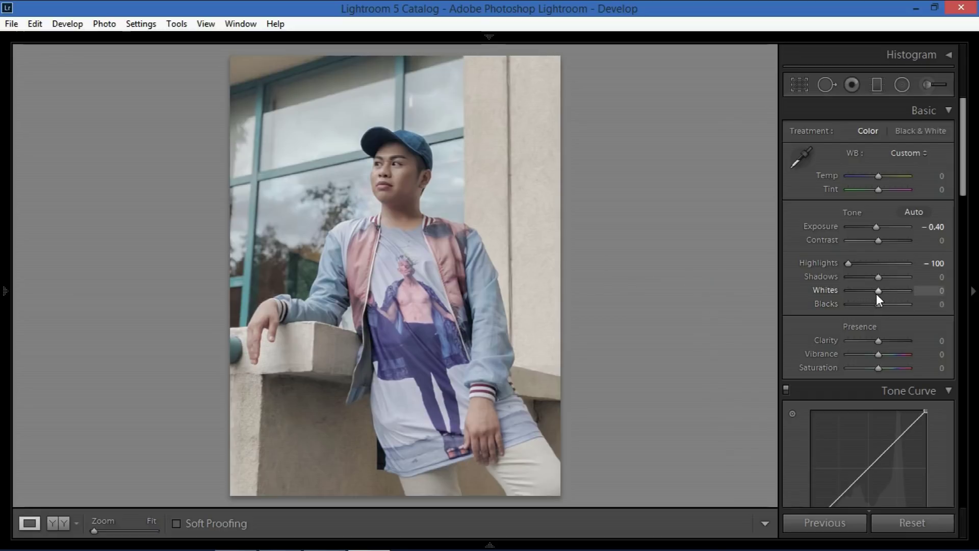
{"action": "left_click_drag", "start_coordinate": [878, 289], "coordinate": [830, 294]}
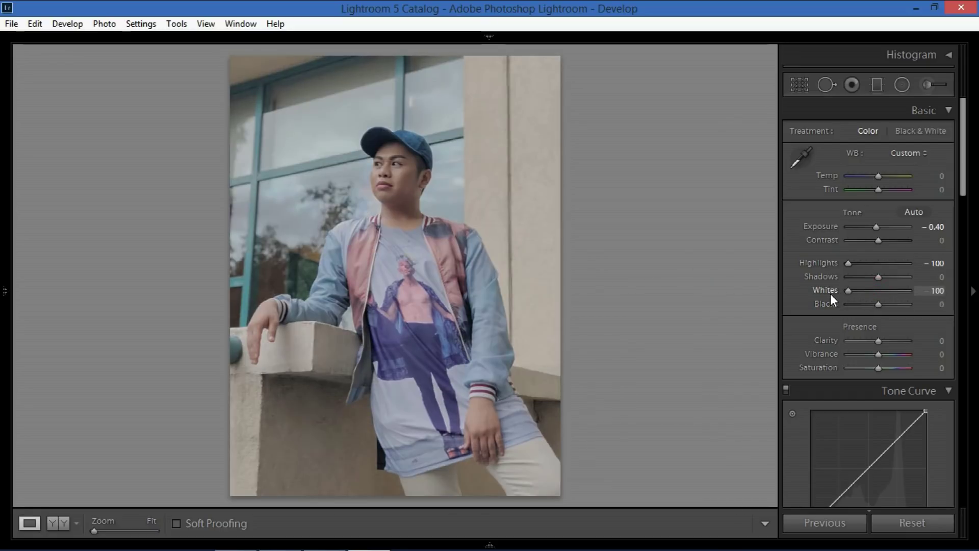
{"action": "key", "text": "backslash"}
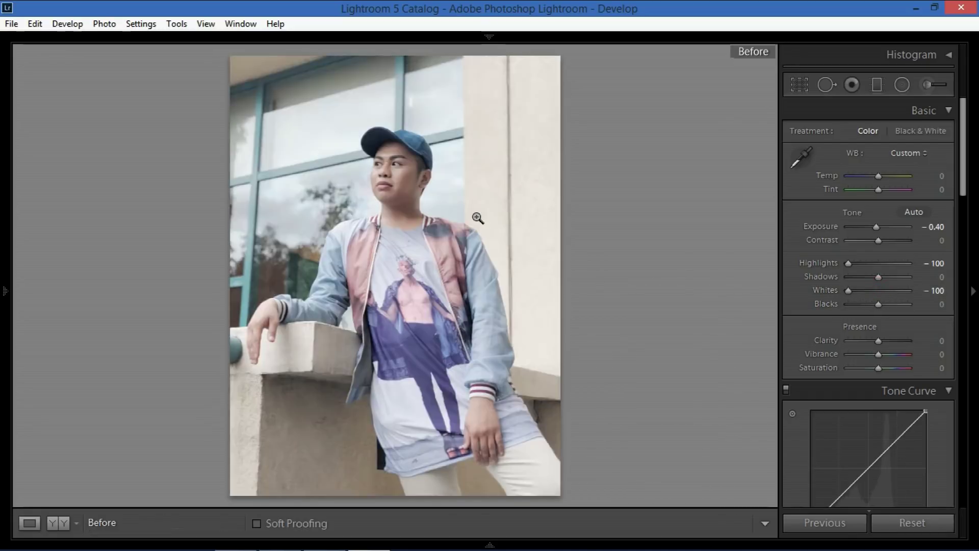
{"action": "key", "text": "backslash"}
{"action": "key", "text": "backslash"}
{"action": "key", "text": "backslash"}
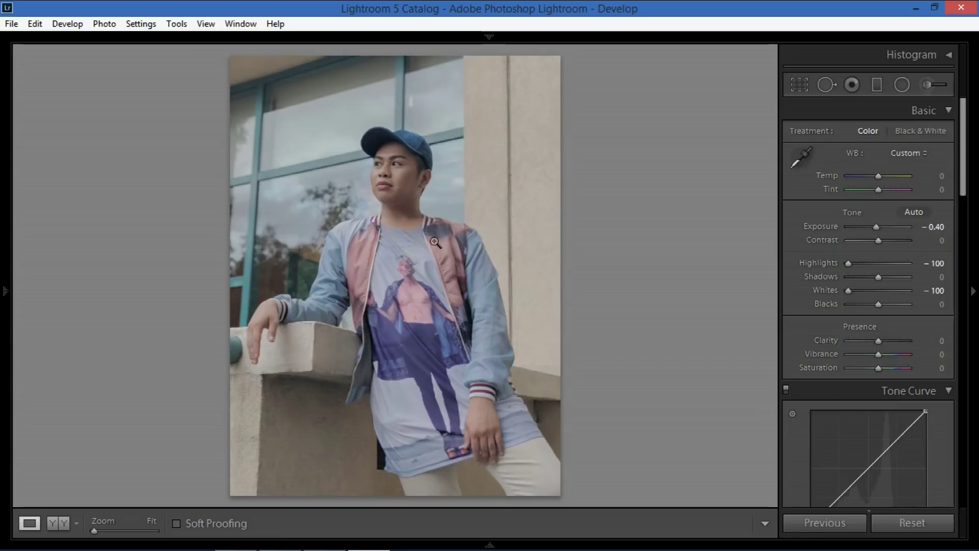
- Set Shadows to +24 and Blacks to +33 in the Basic panel
{"action": "key", "text": "backslash"}
{"action": "key", "text": "backslash"}
{"action": "left_click", "coordinate": [941, 277]}
{"action": "type", "text": "24"}
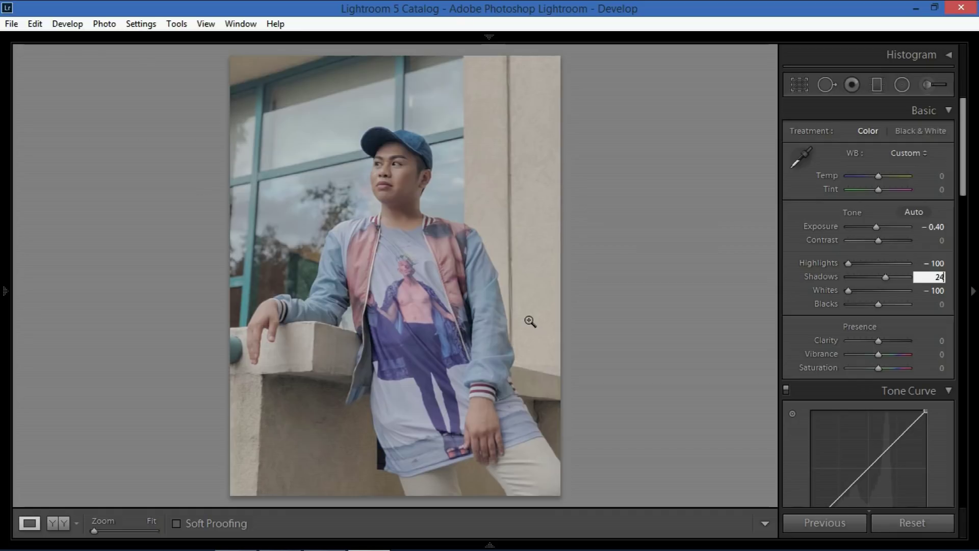
{"action": "left_click", "coordinate": [927, 304]}
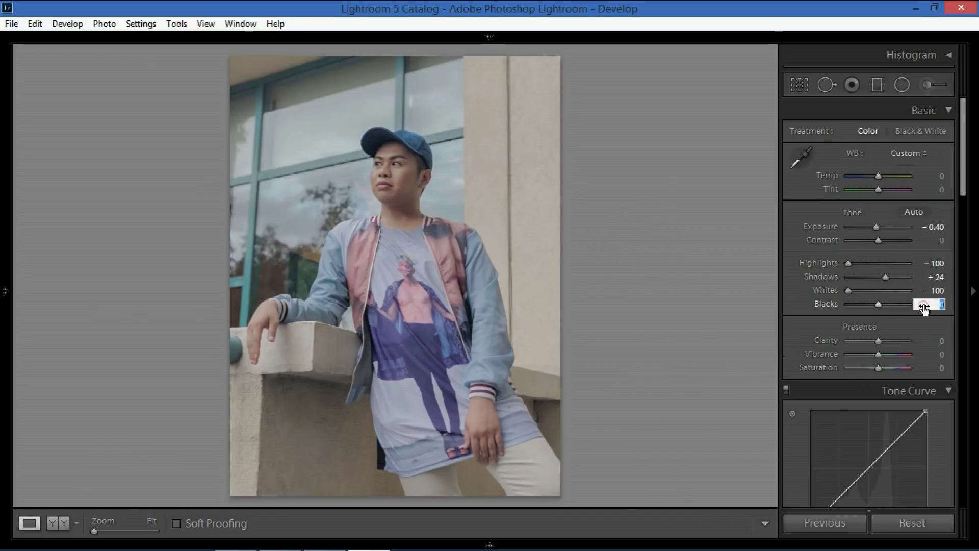
{"action": "type", "text": "33"}
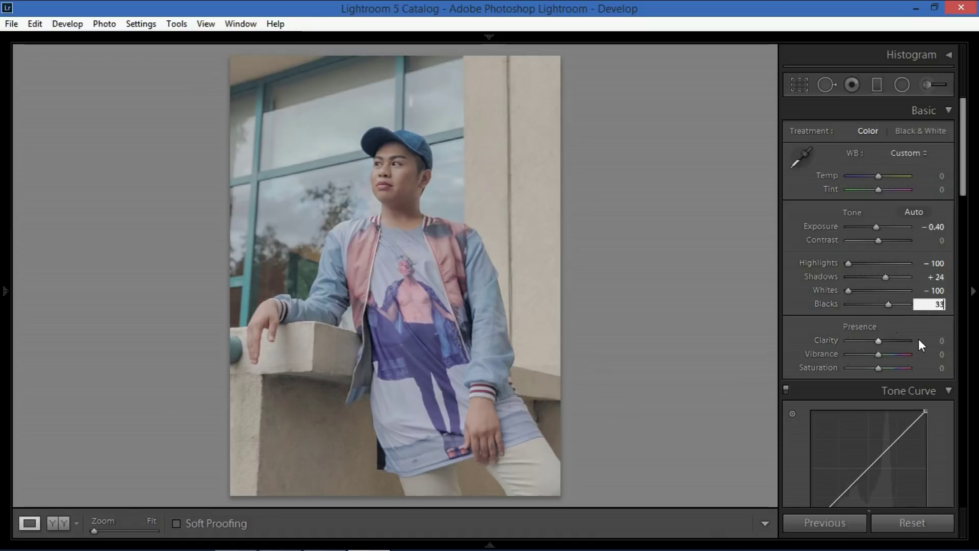
{"action": "left_click", "coordinate": [879, 342]}
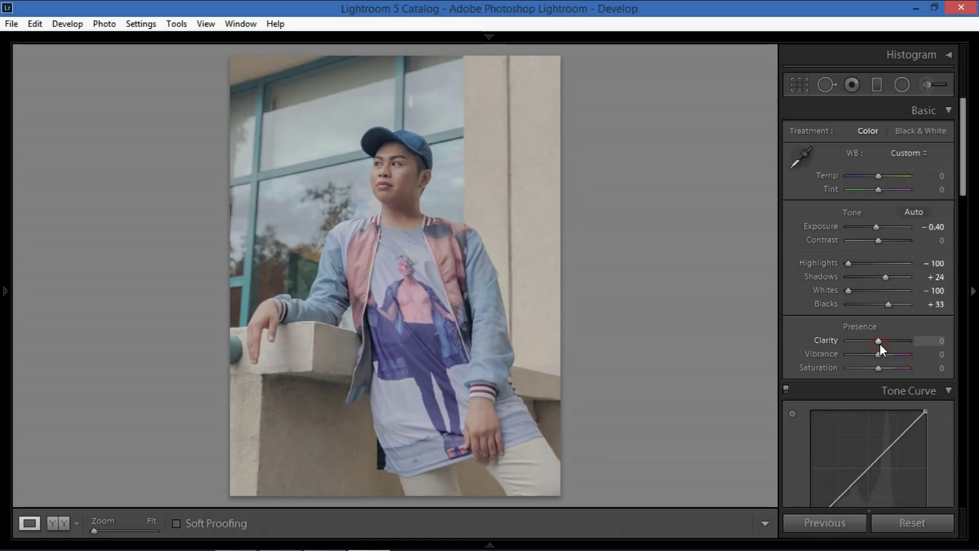
- Set Clarity to −10, Vibrance to +38 and Saturation to −20, then compare Before/After
{"action": "key", "text": "Down"}
{"action": "key", "text": "Down"}
{"action": "left_click", "coordinate": [931, 355]}
{"action": "type", "text": "38"}
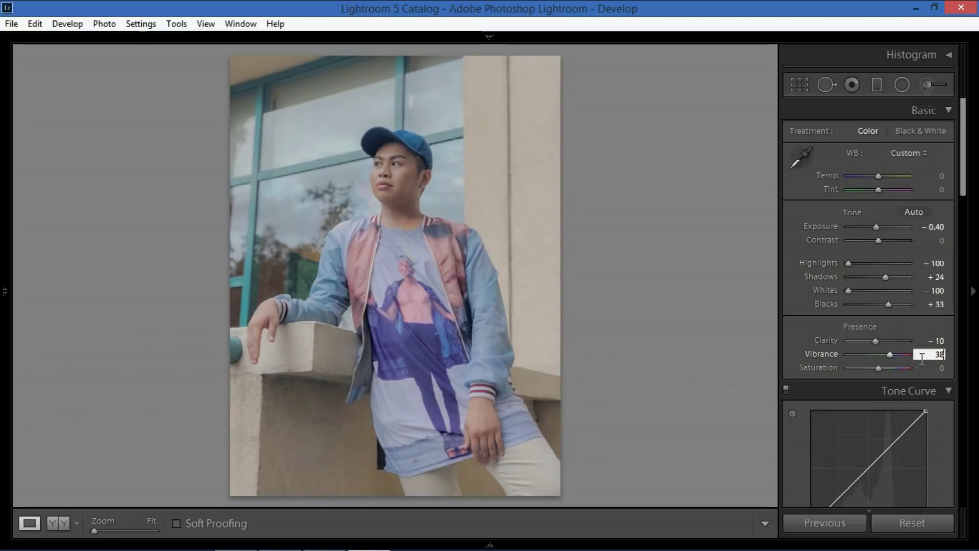
{"action": "left_click", "coordinate": [924, 368]}
{"action": "type", "text": "-20"}
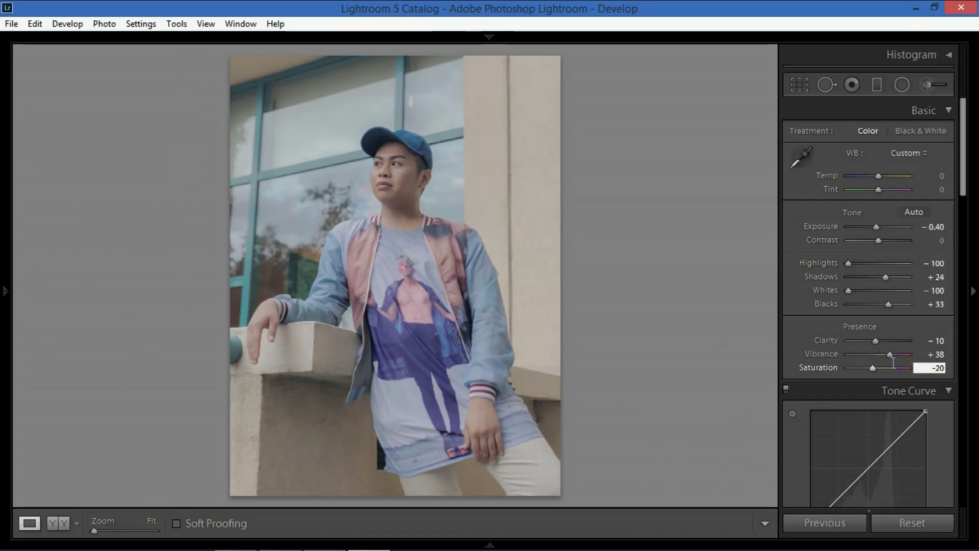
{"action": "left_click", "coordinate": [729, 350]}
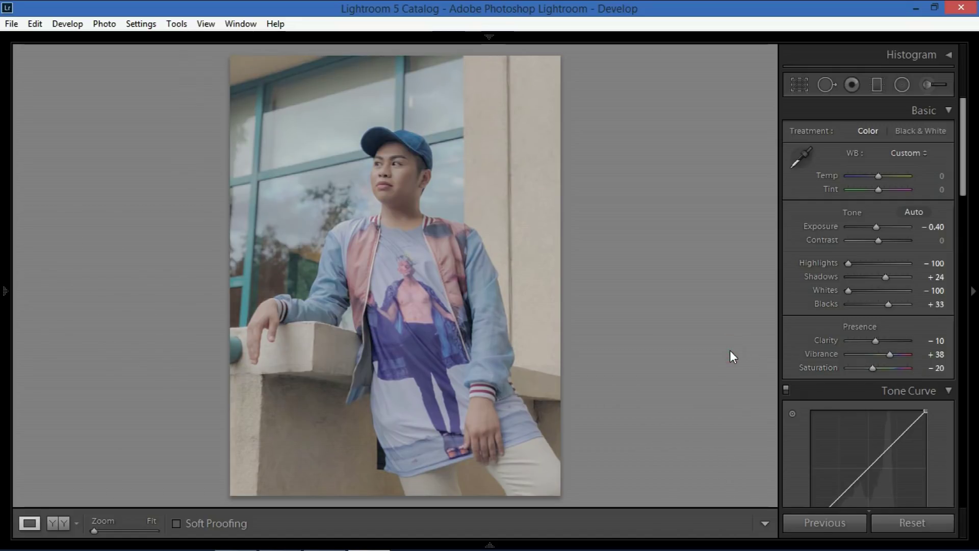
{"action": "key", "text": "backslash"}
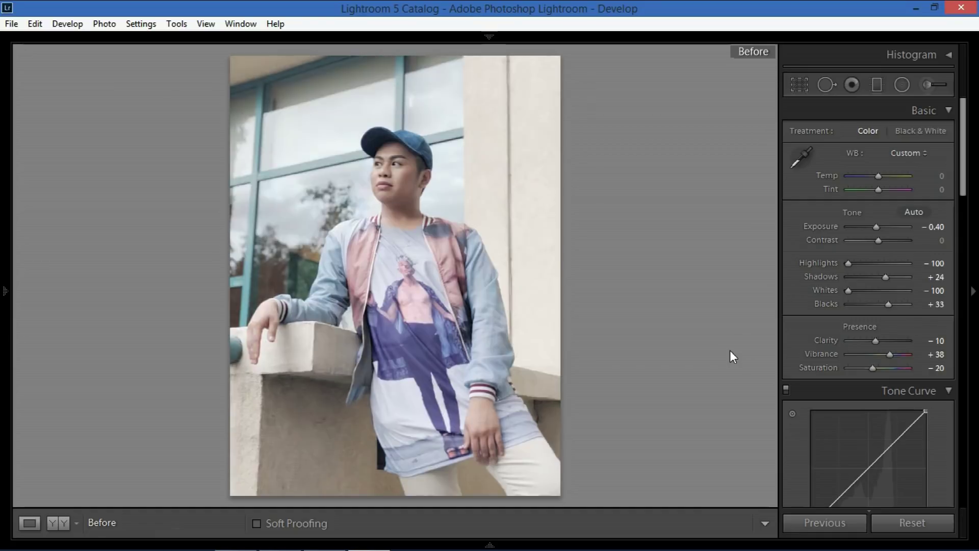
{"action": "key", "text": "backslash"}
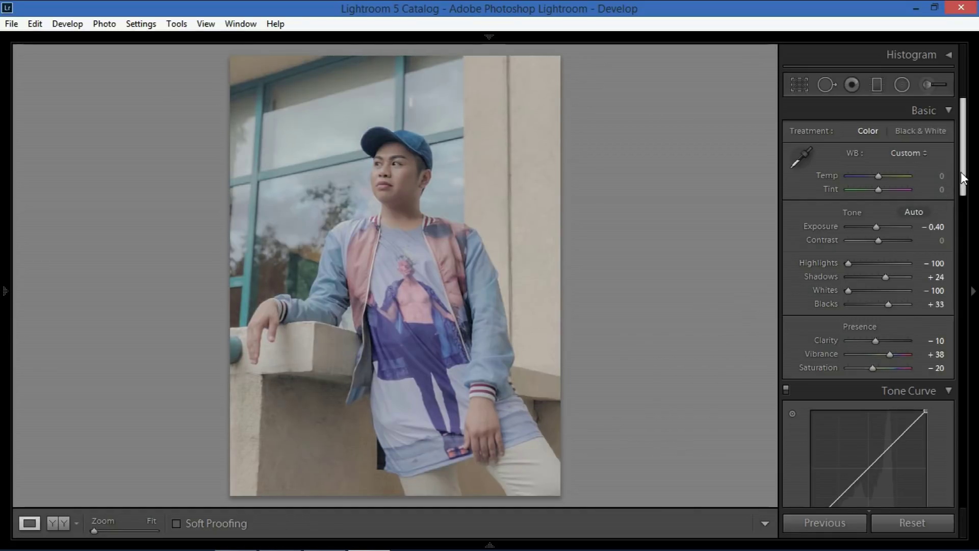
{"action": "left_click_drag", "start_coordinate": [962, 179], "coordinate": [962, 222]}
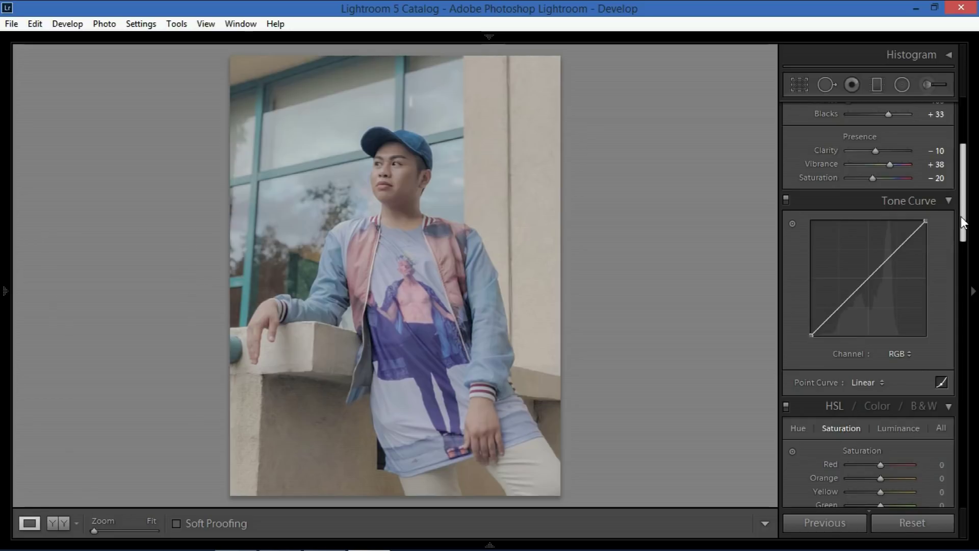
- Add shadow, mid and highlight points to the tone curve, lifting the black point and lowering the white point
{"action": "left_click", "coordinate": [867, 277]}
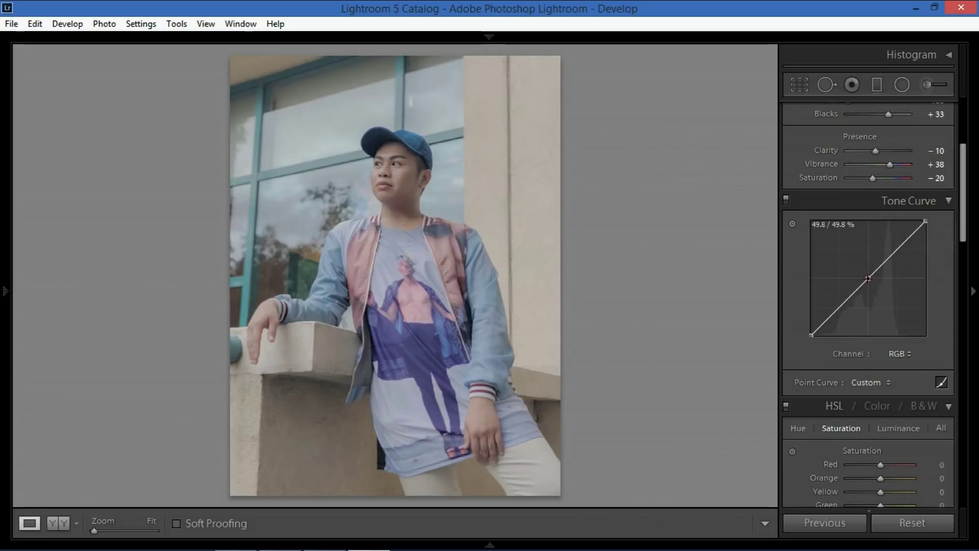
{"action": "left_click", "coordinate": [839, 308]}
{"action": "left_click", "coordinate": [897, 249]}
{"action": "left_click_drag", "start_coordinate": [810, 337], "coordinate": [810, 321]}
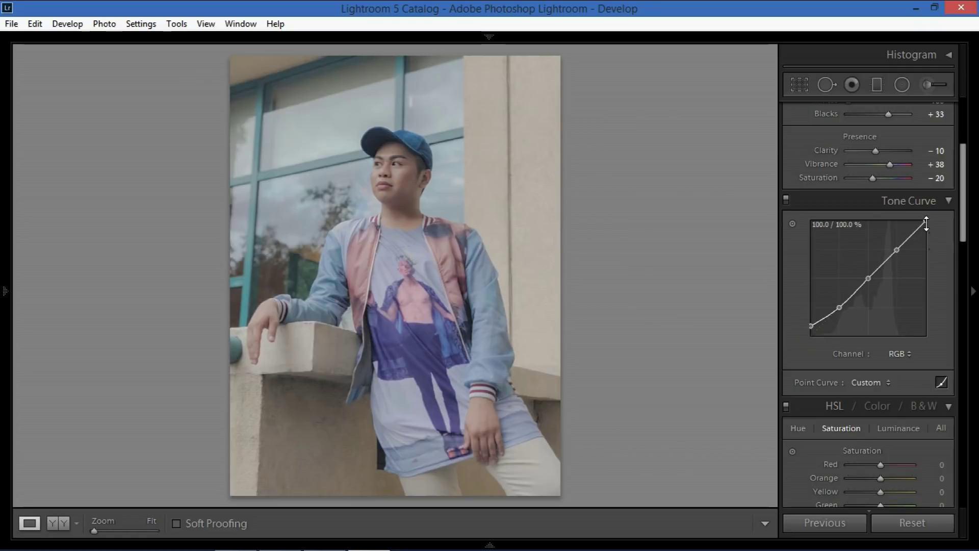
{"action": "left_click_drag", "start_coordinate": [926, 223], "coordinate": [926, 269]}
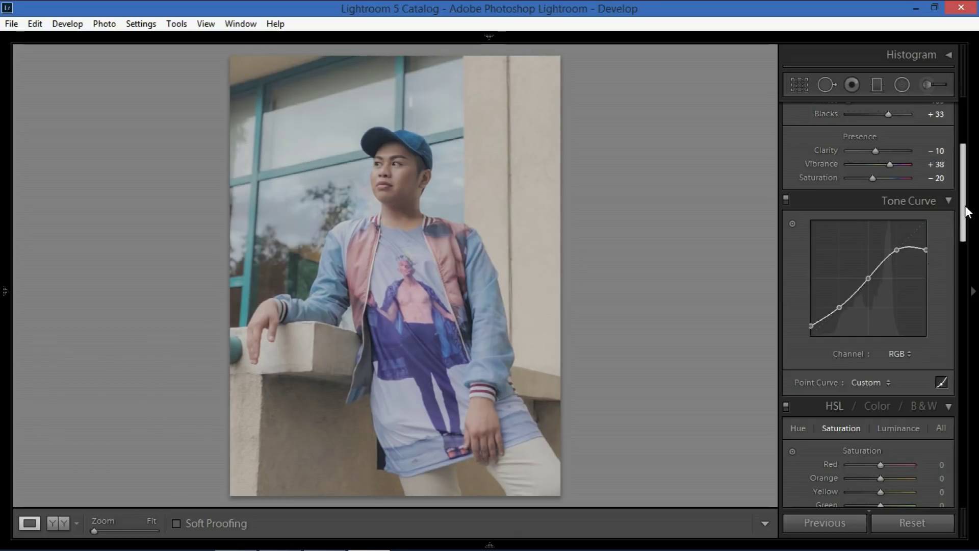
{"action": "scroll", "coordinate": [967, 211], "scroll_direction": "down", "scroll_amount": 3}
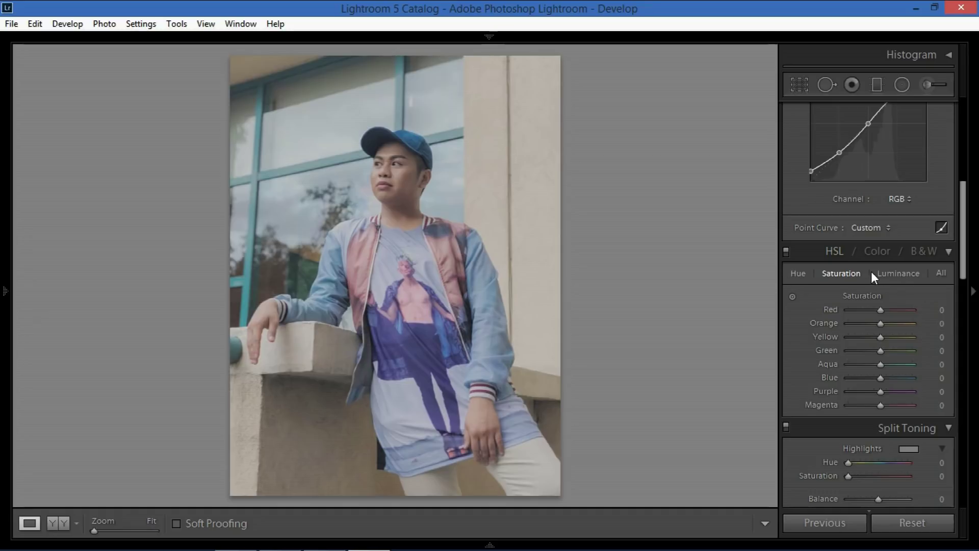
- Lower HSL saturation of Orange to −29 and Blue to −27
{"action": "left_click", "coordinate": [932, 323]}
{"action": "type", "text": "-29"}
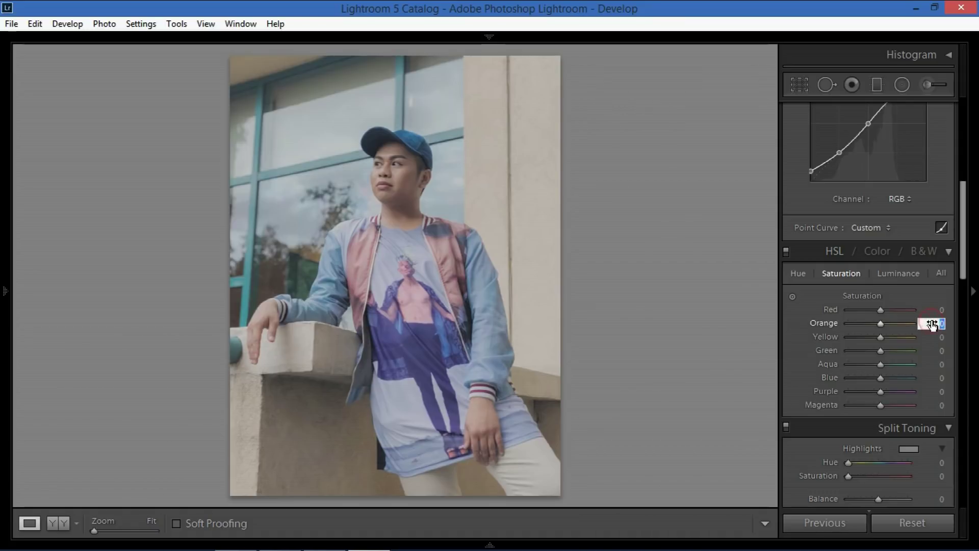
{"action": "key", "text": "Return"}
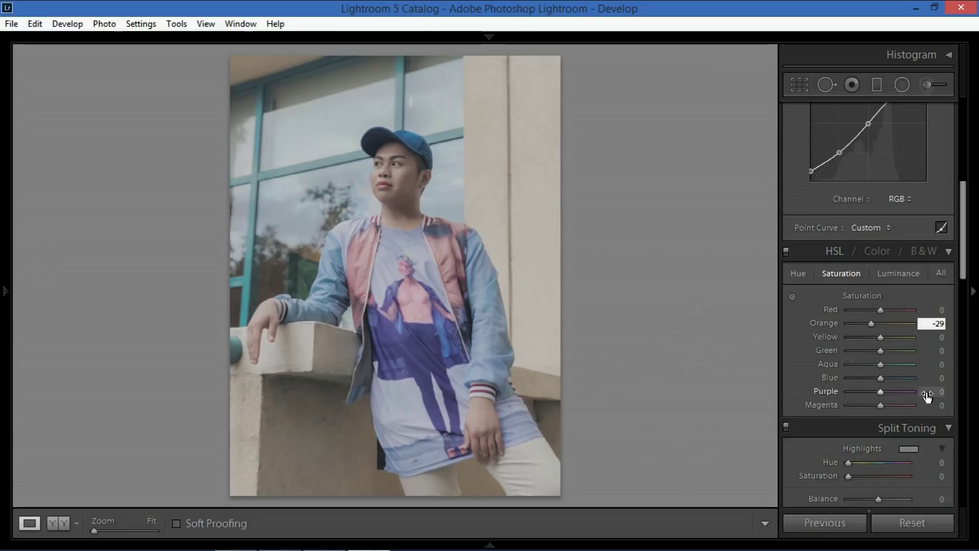
{"action": "left_click", "coordinate": [937, 378]}
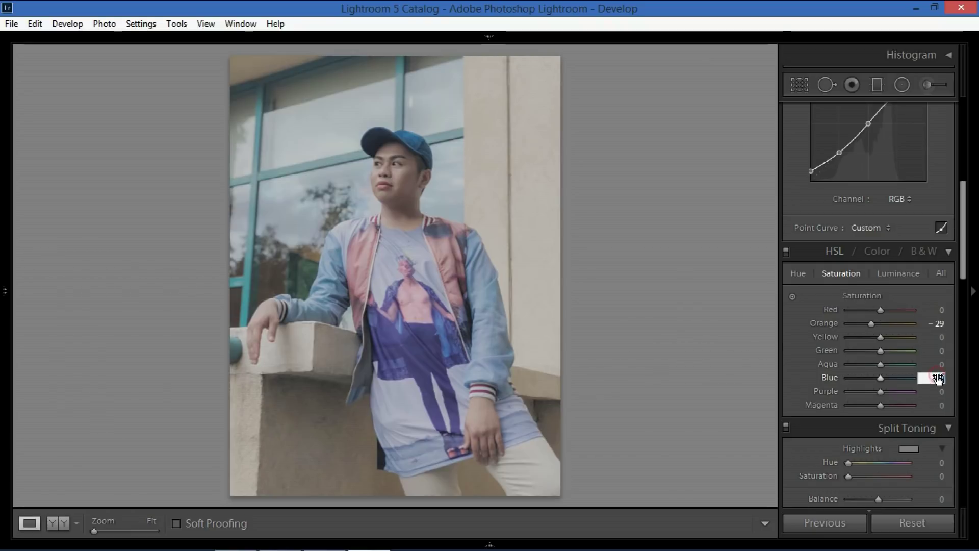
{"action": "type", "text": "-27"}
{"action": "key", "text": "Return"}
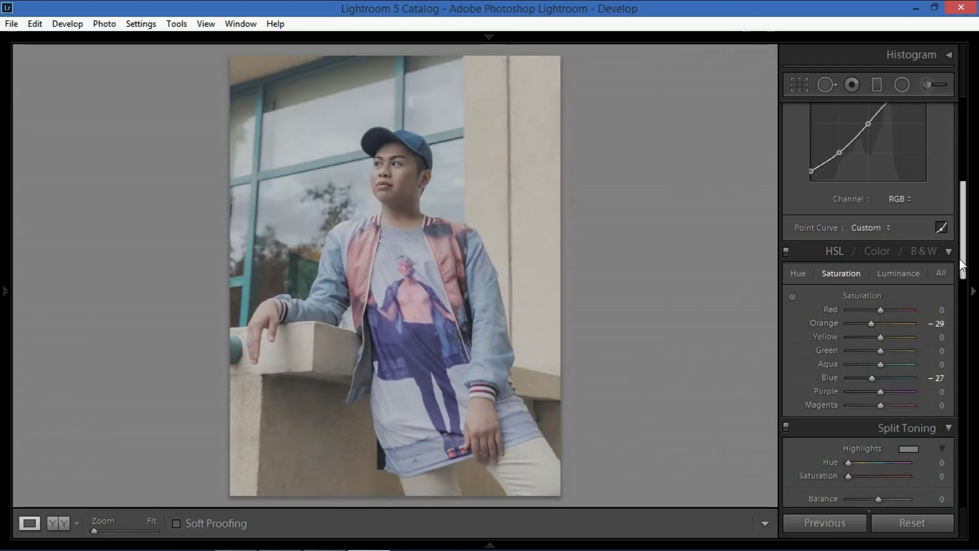
{"action": "left_click_drag", "start_coordinate": [962, 259], "coordinate": [956, 293]}
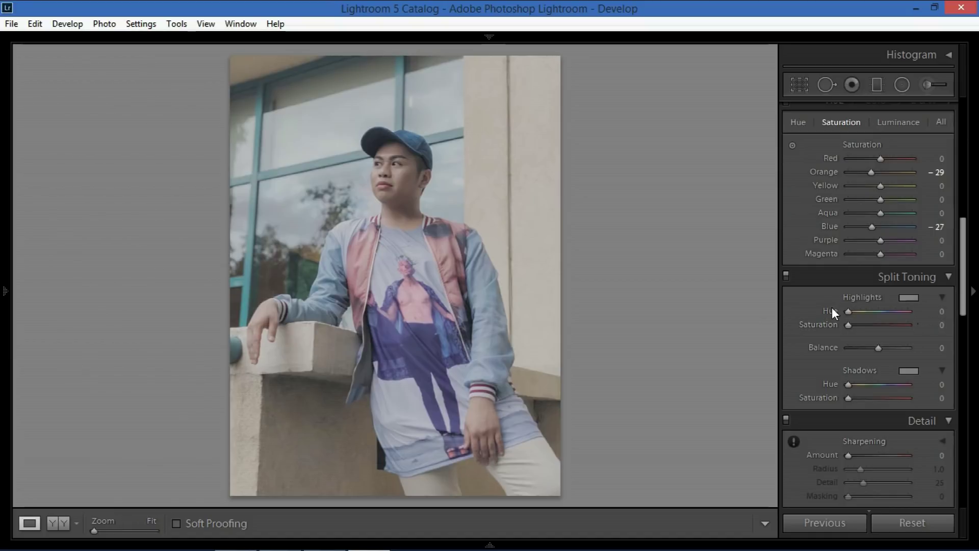
- Give the split-toning highlights saturation 4 and a cyan hue of 189
{"action": "left_click", "coordinate": [942, 325]}
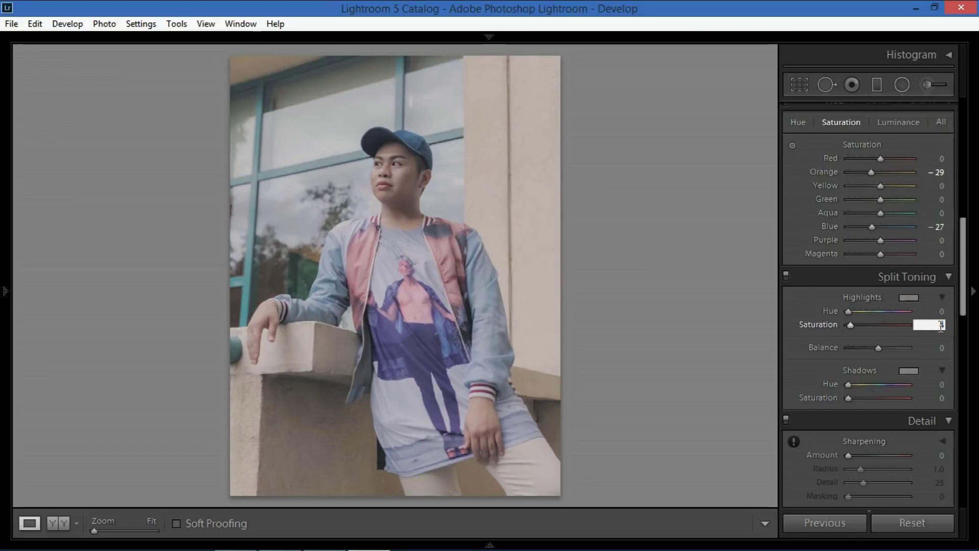
{"action": "type", "text": "4"}
{"action": "key", "text": "Return"}
{"action": "type", "text": "04"}
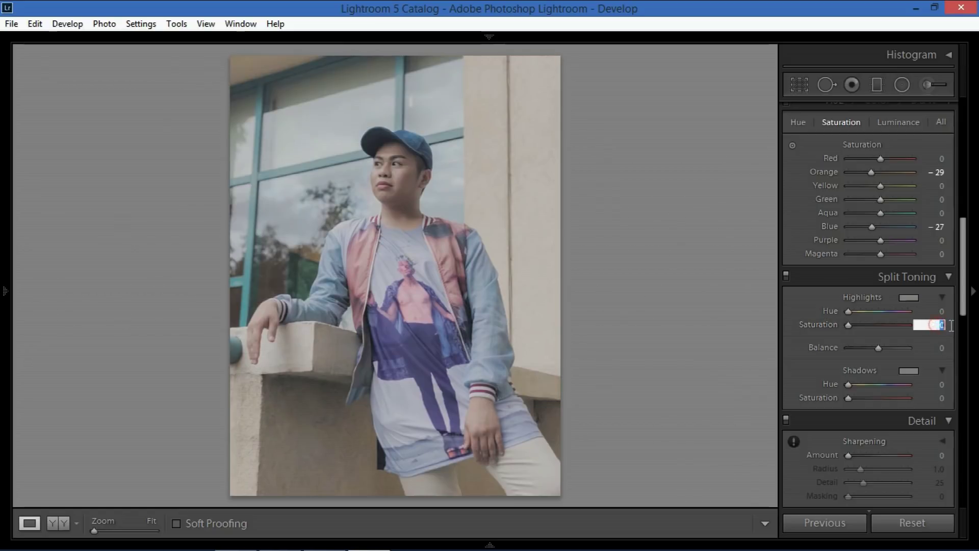
{"action": "key", "text": "Return"}
{"action": "left_click_drag", "start_coordinate": [847, 312], "coordinate": [879, 315]}
{"action": "left_click", "coordinate": [937, 325]}
{"action": "type", "text": "139"}
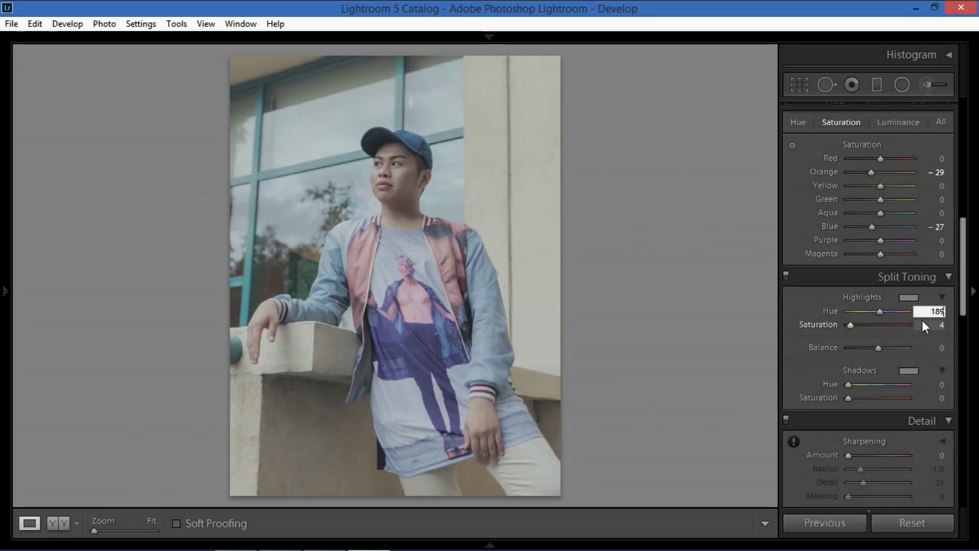
- Set split-toning shadows saturation to 4 and compare with the original
{"action": "left_click", "coordinate": [929, 399]}
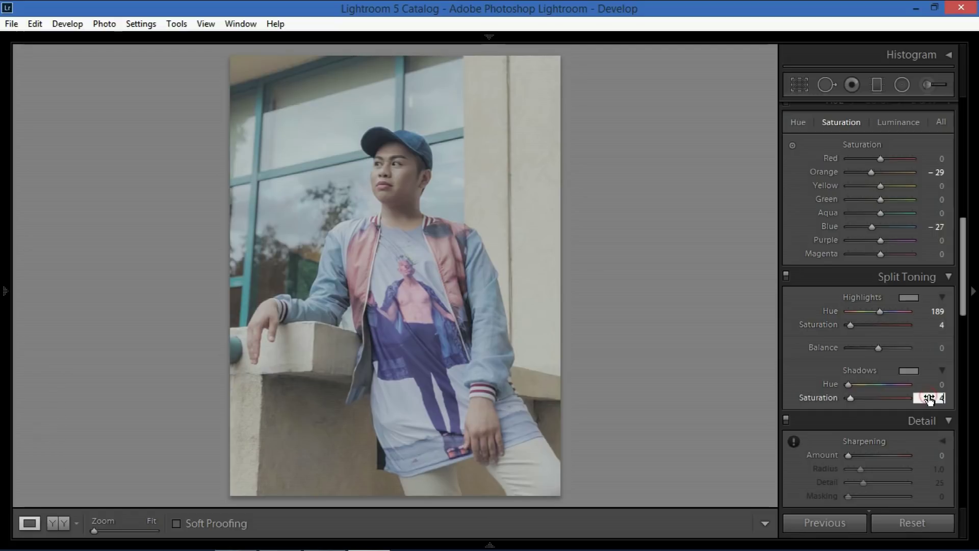
{"action": "type", "text": "4"}
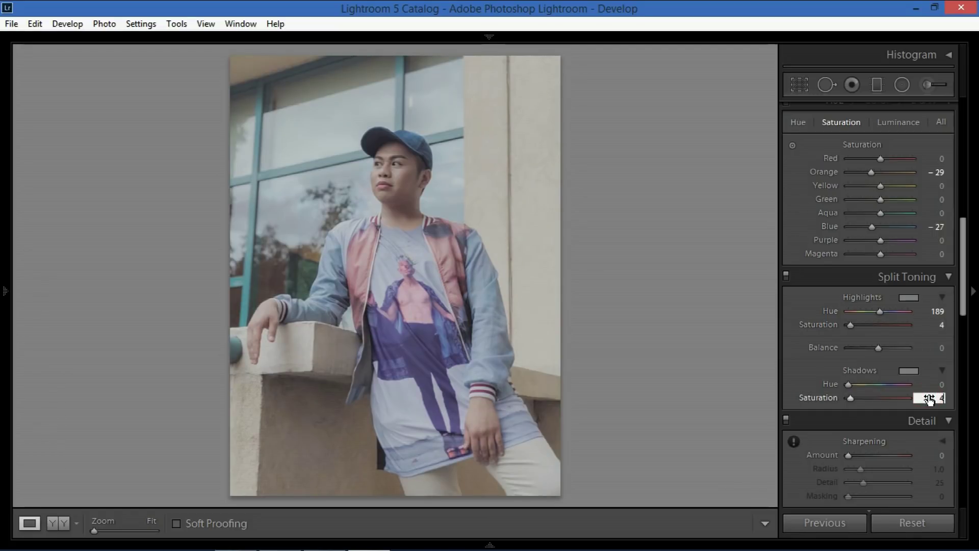
{"action": "left_click", "coordinate": [722, 369]}
{"action": "key", "text": "backslash"}
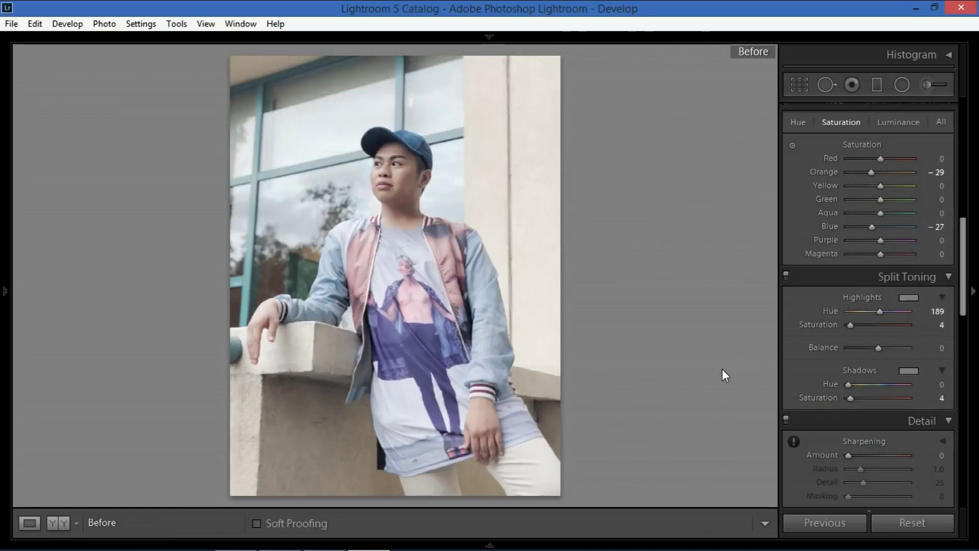
{"action": "key", "text": "backslash"}
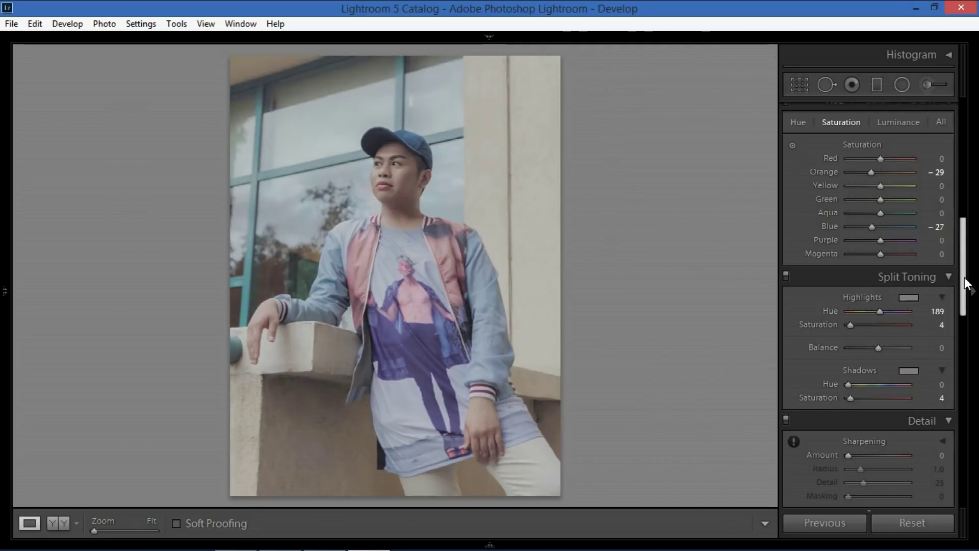
{"action": "left_click_drag", "start_coordinate": [965, 283], "coordinate": [964, 339]}
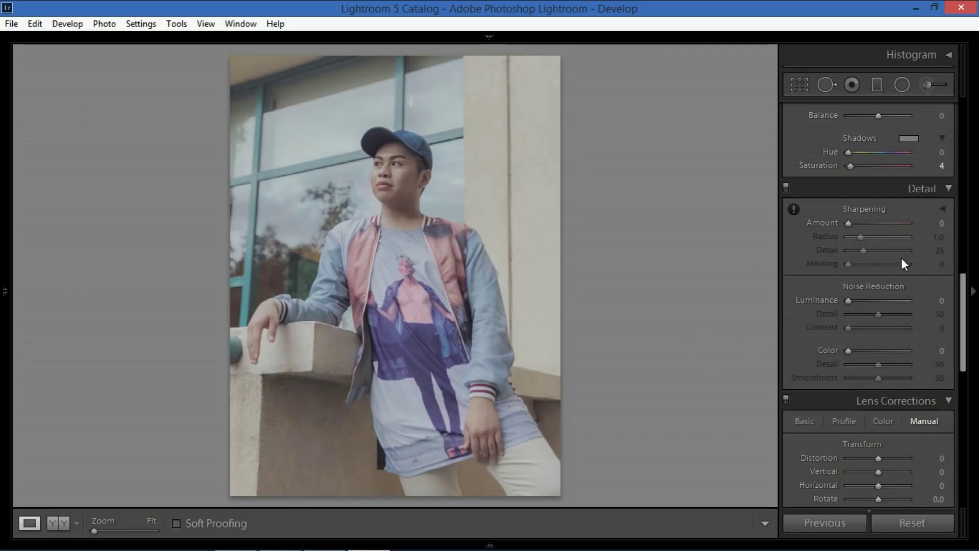
- Sharpen the portrait with Amount 75 and Masking 86, previewing the edge mask
{"action": "left_click", "coordinate": [931, 224]}
{"action": "type", "text": "75"}
{"action": "key", "text": "Return"}
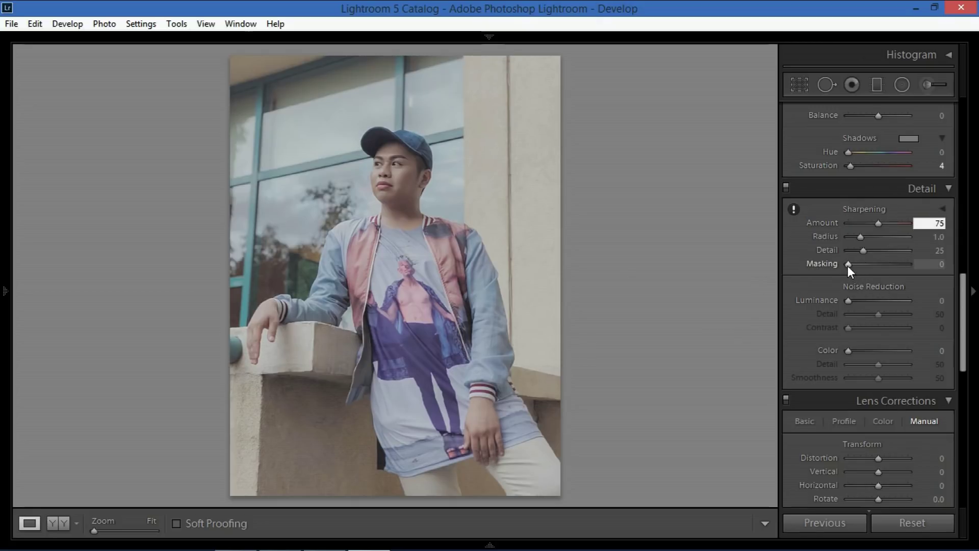
{"action": "key", "text": "alt"}
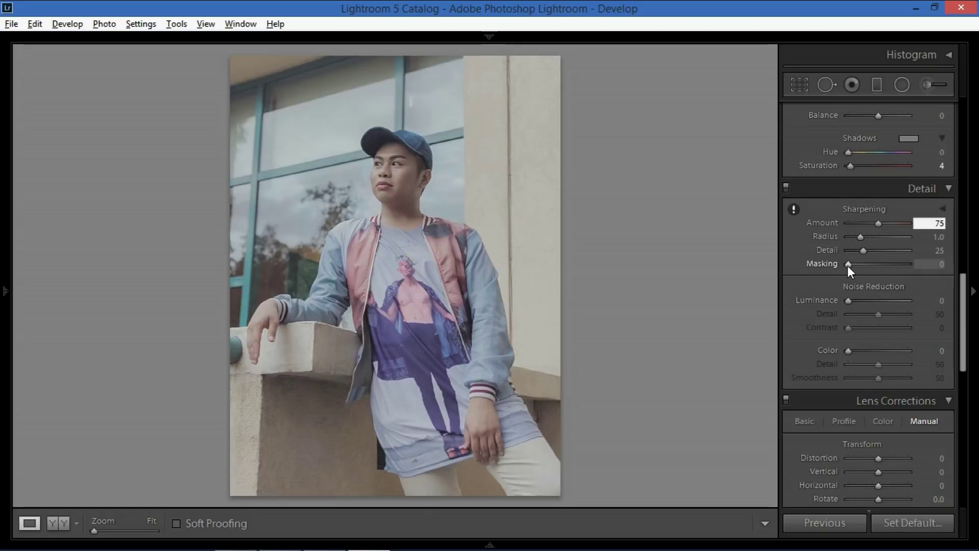
{"action": "left_click", "coordinate": [848, 264], "text": "alt"}
{"action": "left_click_drag", "start_coordinate": [848, 266], "coordinate": [899, 270]}
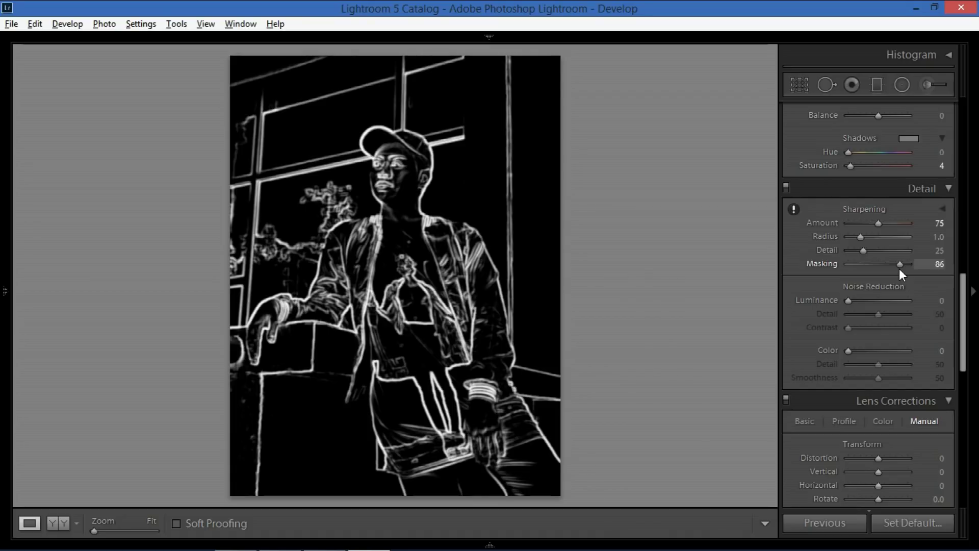
{"action": "left_click_drag", "start_coordinate": [900, 269], "coordinate": [900, 268]}
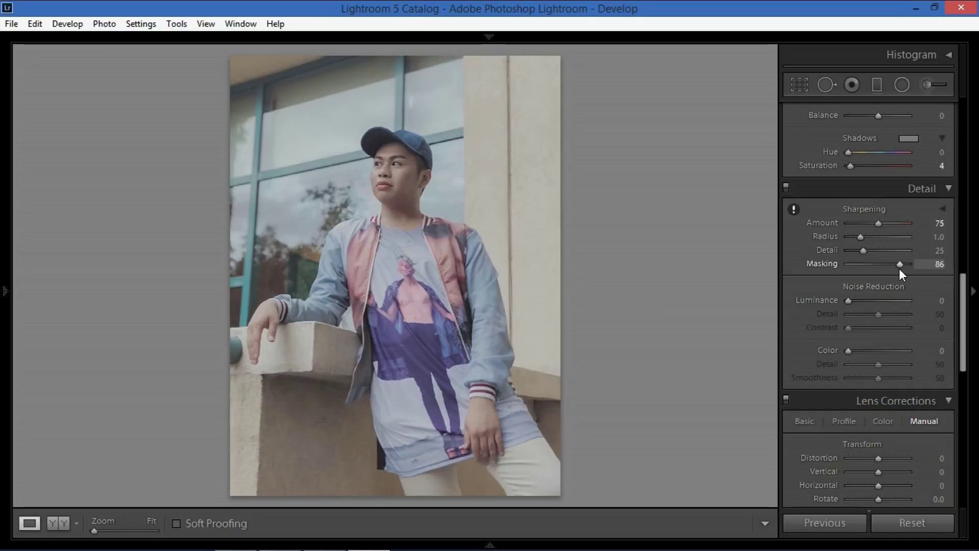
- Set both luminance and colour noise reduction to 25
{"action": "left_click", "coordinate": [928, 301]}
{"action": "type", "text": "25"}
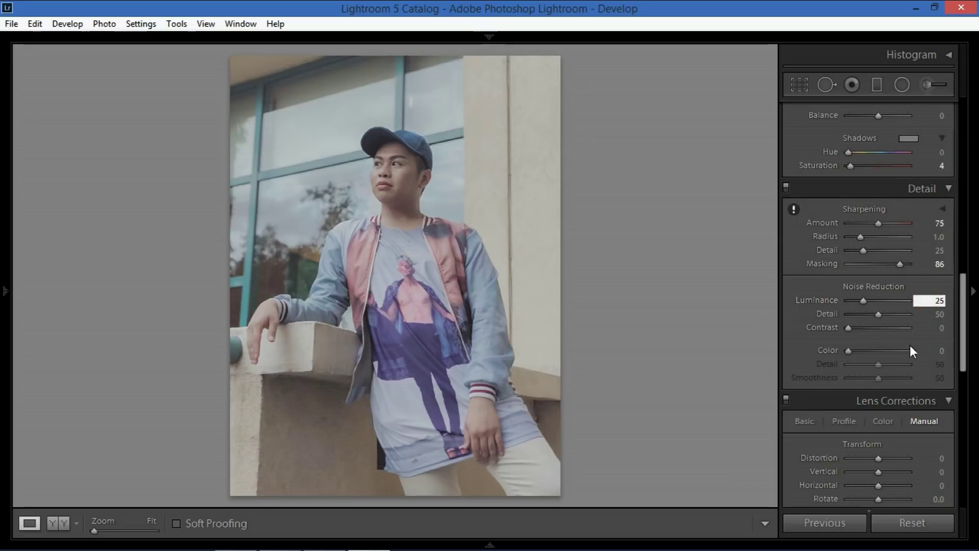
{"action": "left_click", "coordinate": [922, 352]}
{"action": "type", "text": "25"}
{"action": "key", "text": "Return"}
{"action": "scroll", "coordinate": [956, 404], "scroll_direction": "down", "scroll_amount": 10}
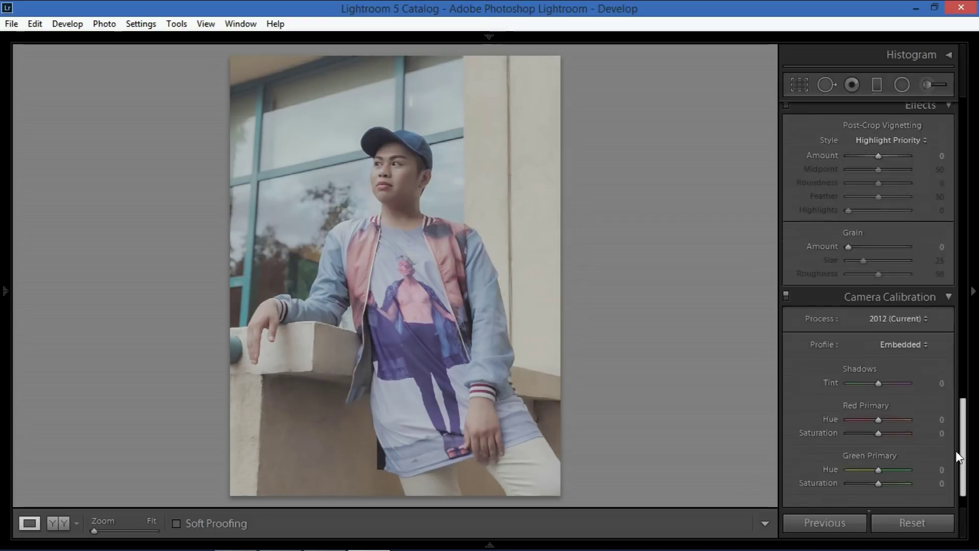
- Set Camera Calibration hues to Red +50, Green +100 and Blue −100, comparing Before/After
{"action": "scroll", "coordinate": [956, 456], "scroll_direction": "down", "scroll_amount": 2}
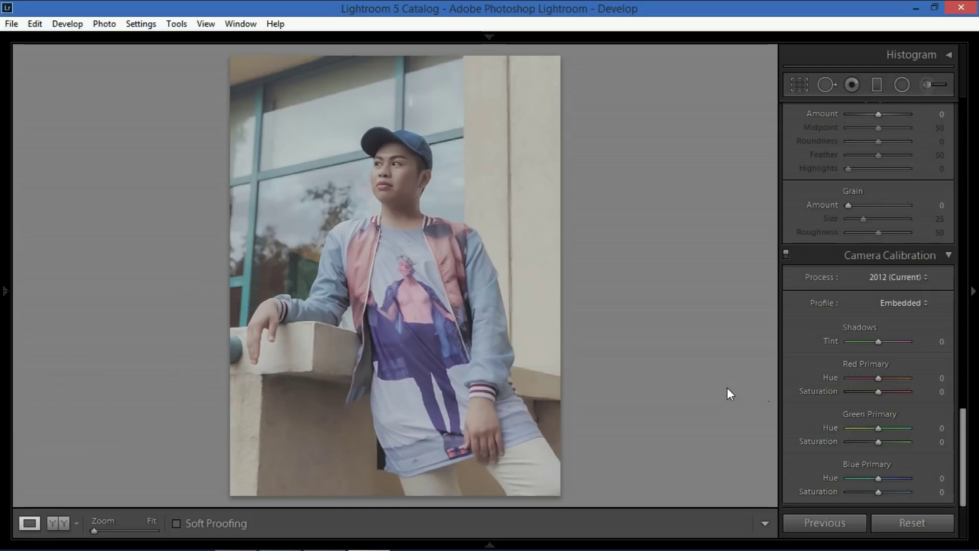
{"action": "key", "text": "backslash"}
{"action": "key", "text": "backslash"}
{"action": "left_click", "coordinate": [927, 377]}
{"action": "type", "text": "50"}
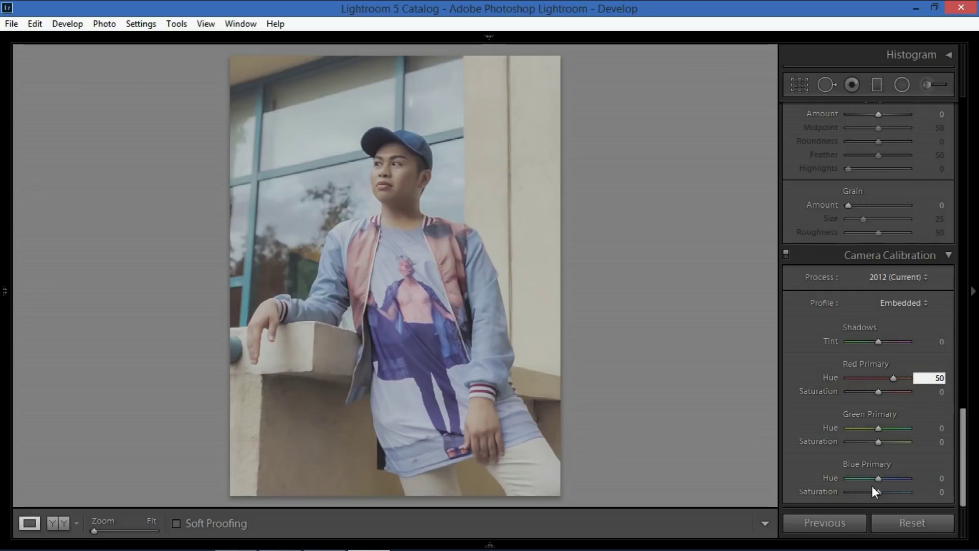
{"action": "left_click_drag", "start_coordinate": [879, 476], "coordinate": [830, 473]}
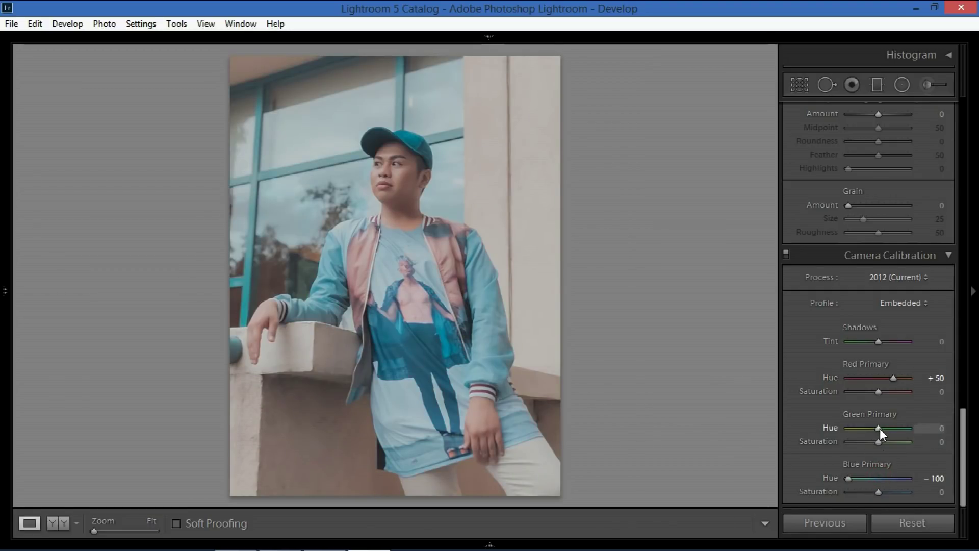
{"action": "left_click_drag", "start_coordinate": [879, 428], "coordinate": [933, 429]}
{"action": "key", "text": "backslash"}
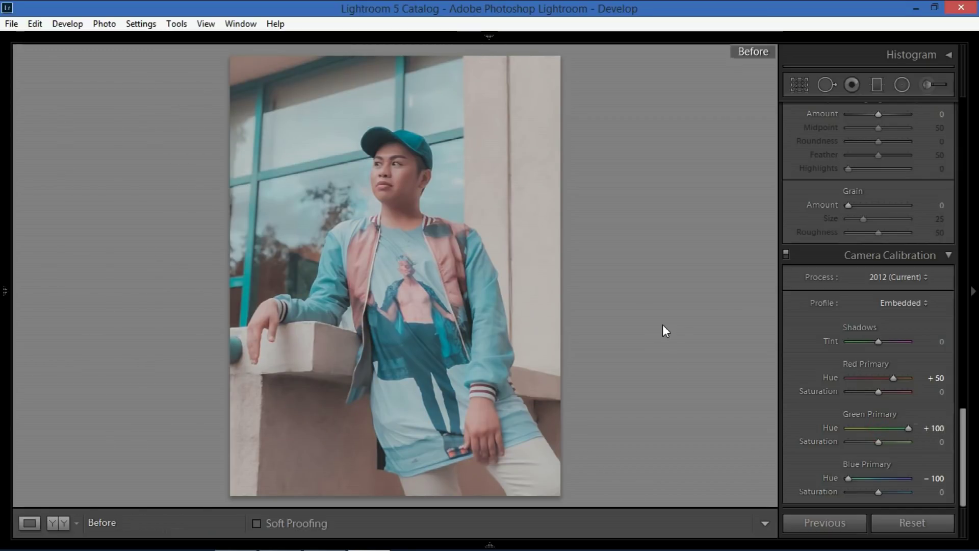
{"action": "key", "text": "backslash"}
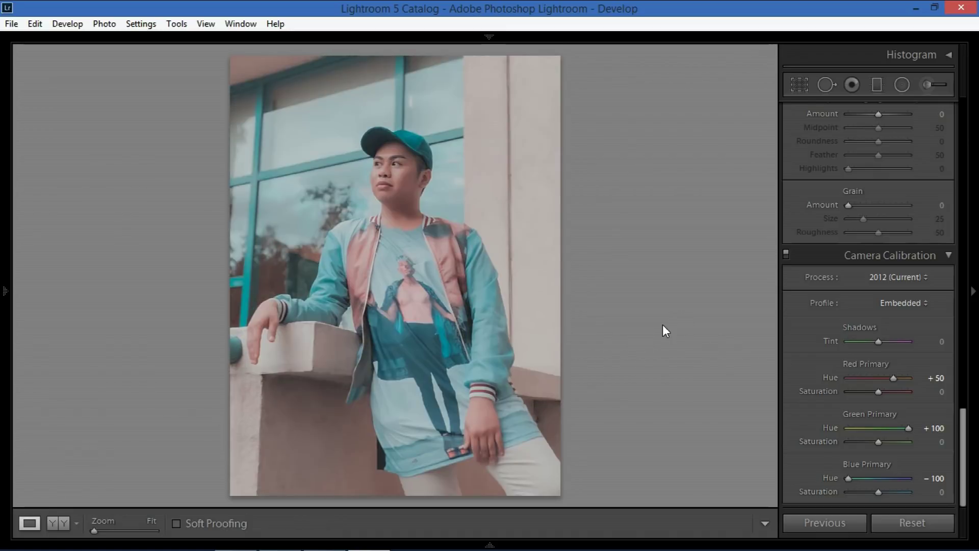
{"action": "key", "text": "backslash"}
{"action": "key", "text": "backslash"}
{"action": "key", "text": "backslash"}
{"action": "key", "text": "backslash"}
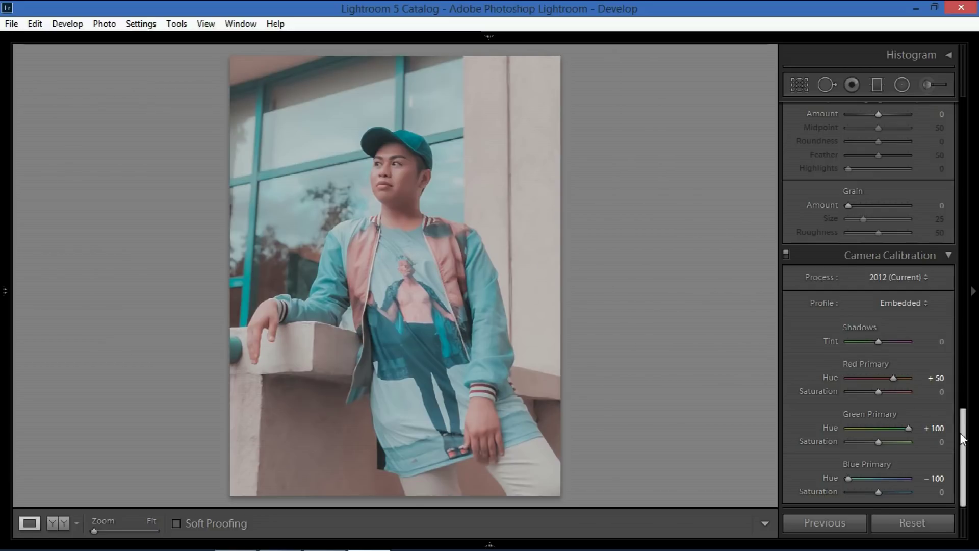
{"action": "left_click_drag", "start_coordinate": [960, 434], "coordinate": [957, 100]}
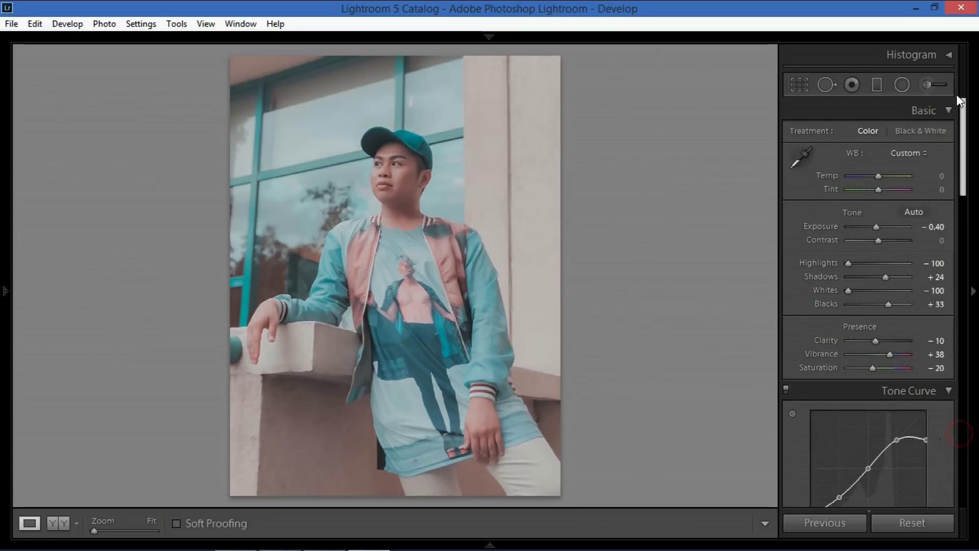
- Zoom to 1:1 and paint an adjustment-brush mask over the lips, erasing stray mask along the lower edge
{"action": "left_click", "coordinate": [382, 189]}
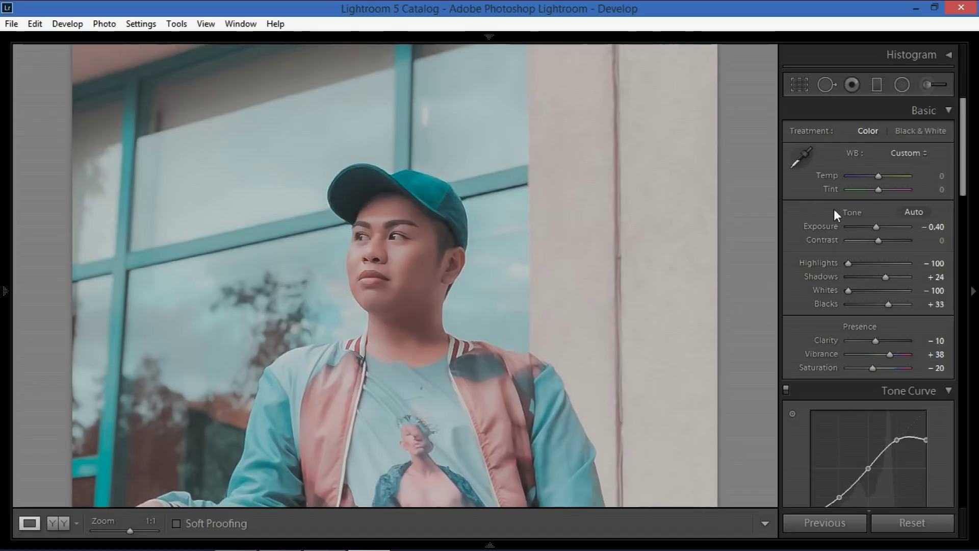
{"action": "left_click", "coordinate": [926, 86]}
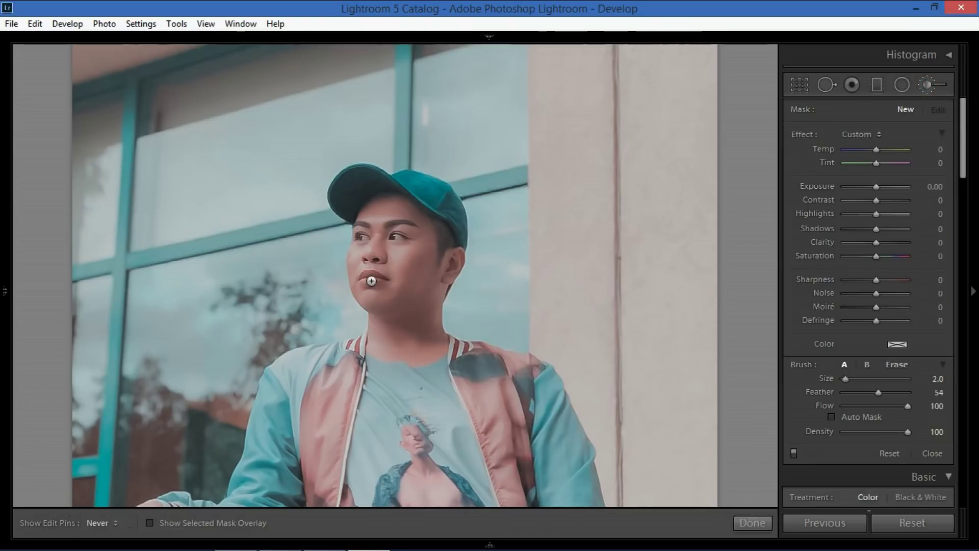
{"action": "key", "text": "bracketright"}
{"action": "key", "text": "o"}
{"action": "key", "text": "bracketleft"}
{"action": "mouse_move", "coordinate": [368, 277]}
{"action": "left_mouse_down"}
{"action": "mouse_move", "coordinate": [379, 279]}
{"action": "mouse_move", "coordinate": [365, 280]}
{"action": "left_mouse_up"}
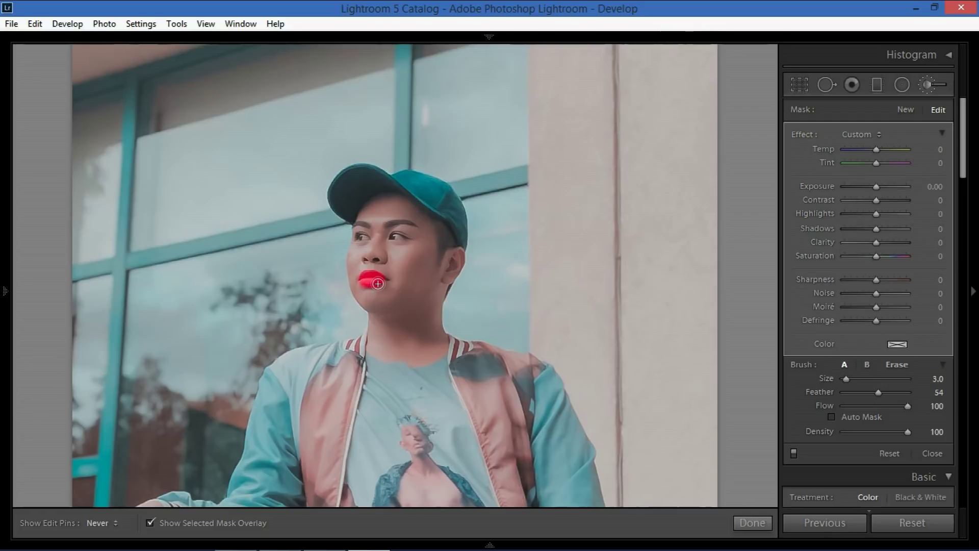
{"action": "key", "text": "z"}
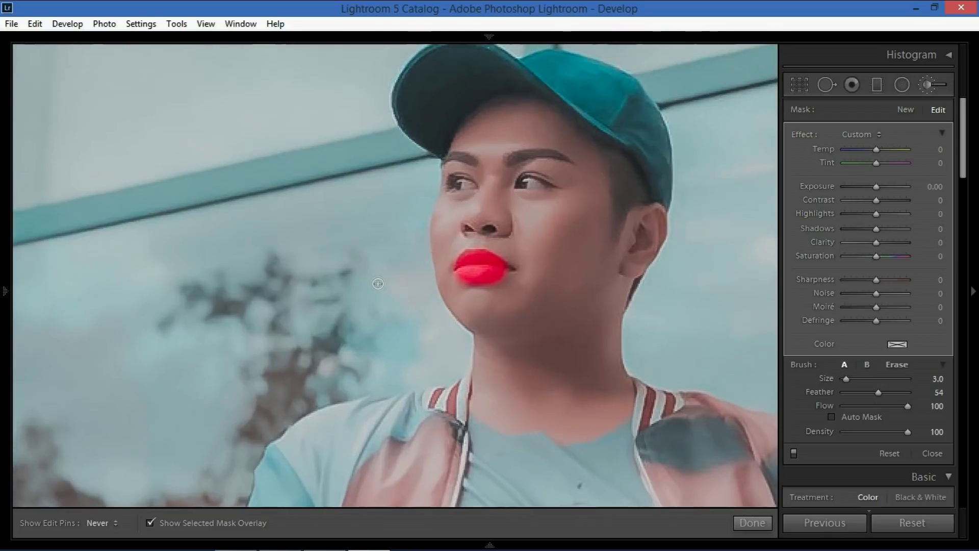
{"action": "left_click_drag", "start_coordinate": [498, 271], "coordinate": [467, 270]}
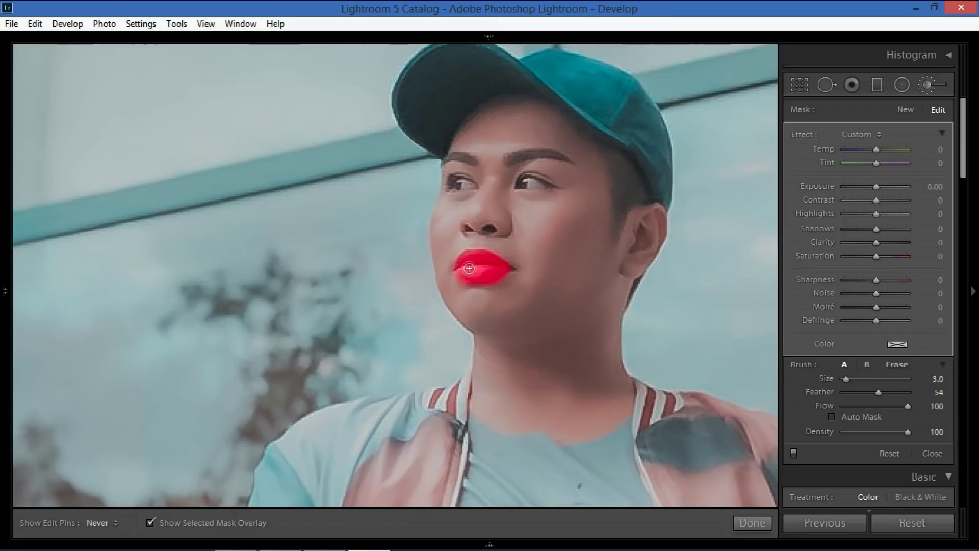
{"action": "left_click", "coordinate": [897, 365]}
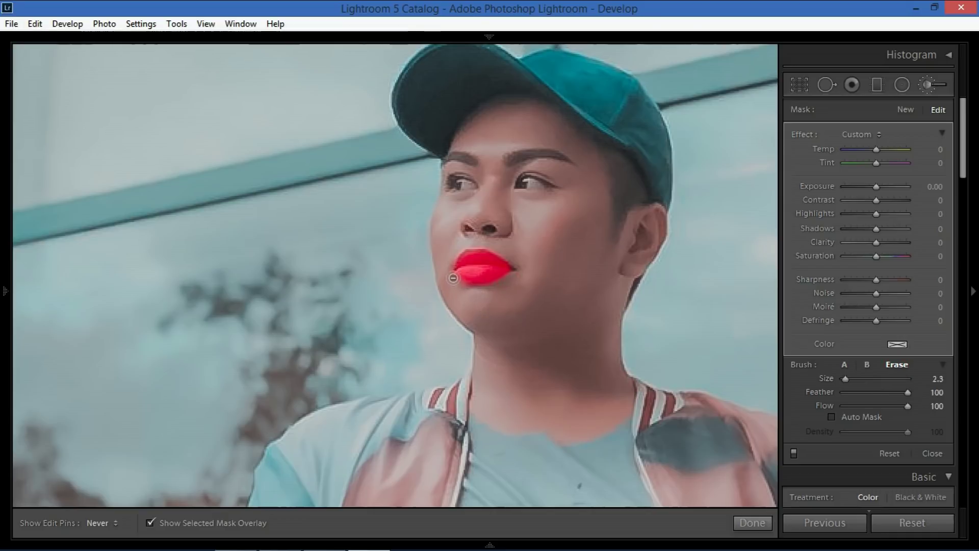
{"action": "mouse_move", "coordinate": [453, 277]}
{"action": "left_mouse_down"}
{"action": "mouse_move", "coordinate": [494, 290]}
{"action": "mouse_move", "coordinate": [459, 284]}
{"action": "mouse_move", "coordinate": [514, 276]}
{"action": "mouse_move", "coordinate": [462, 285]}
{"action": "left_mouse_up"}
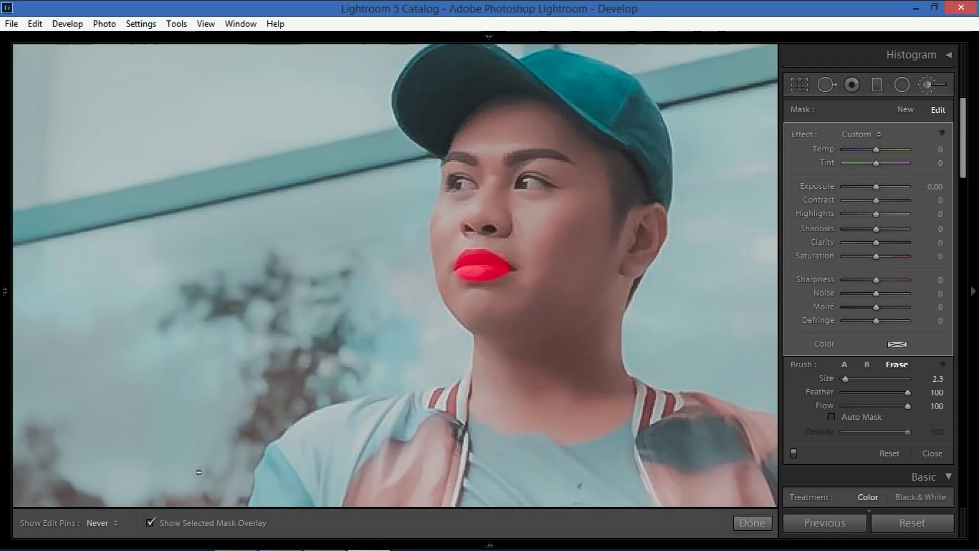
- Tint the lip mask pink-red at Exposure −0.25, then fit the whole photo in view and compare
{"action": "left_click", "coordinate": [149, 523]}
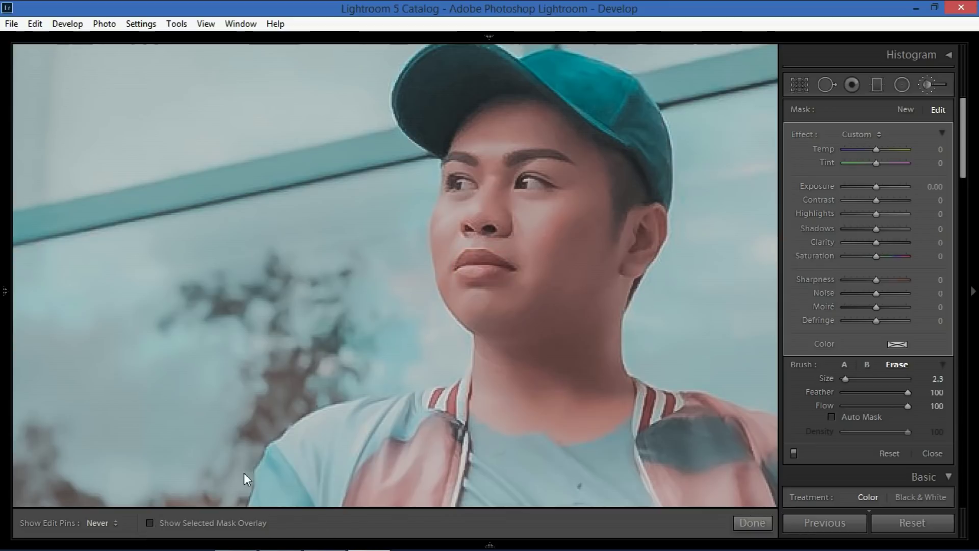
{"action": "left_click", "coordinate": [892, 345]}
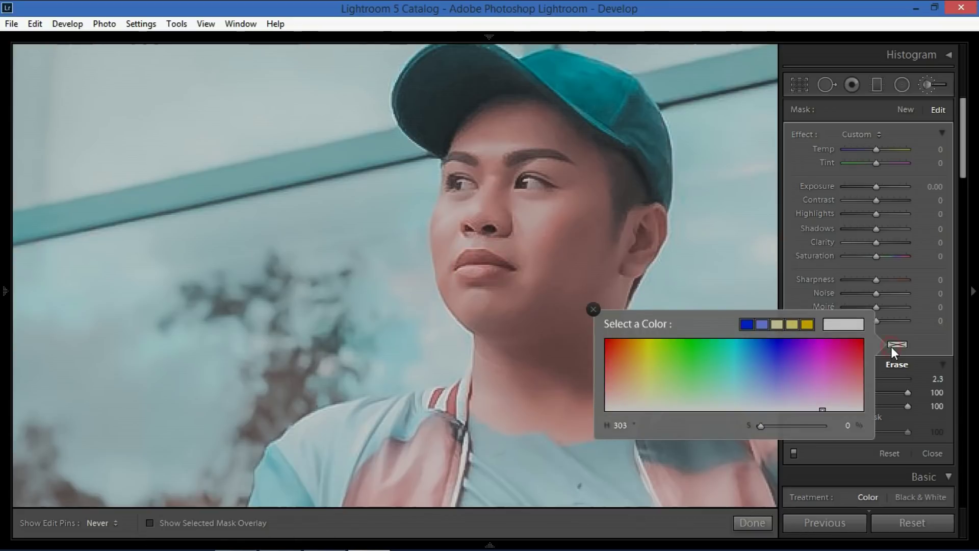
{"action": "left_click", "coordinate": [860, 382]}
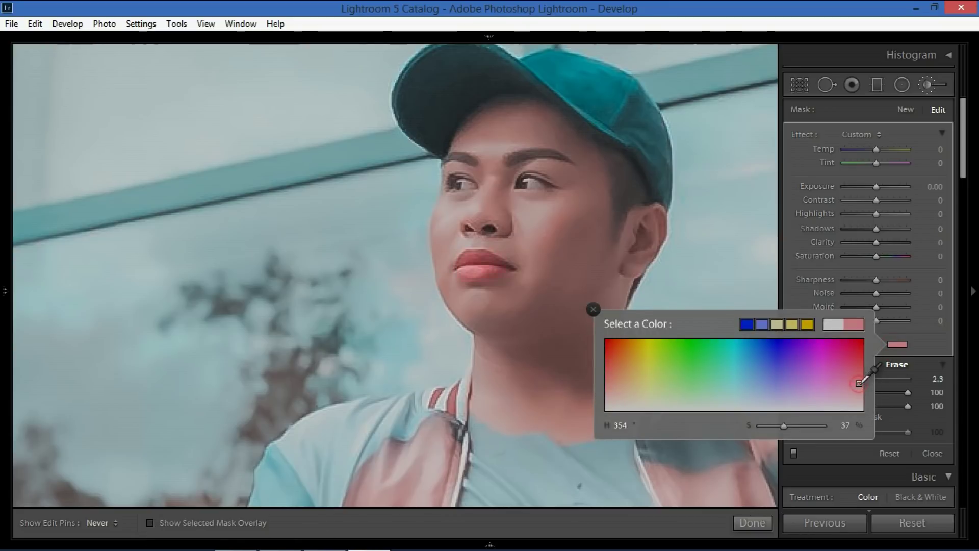
{"action": "left_click_drag", "start_coordinate": [860, 383], "coordinate": [861, 375]}
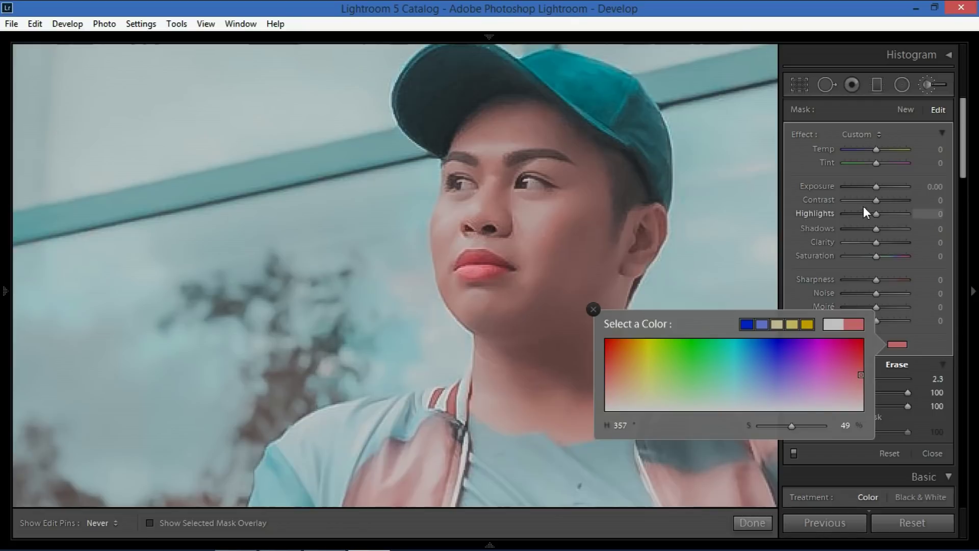
{"action": "left_click", "coordinate": [873, 188]}
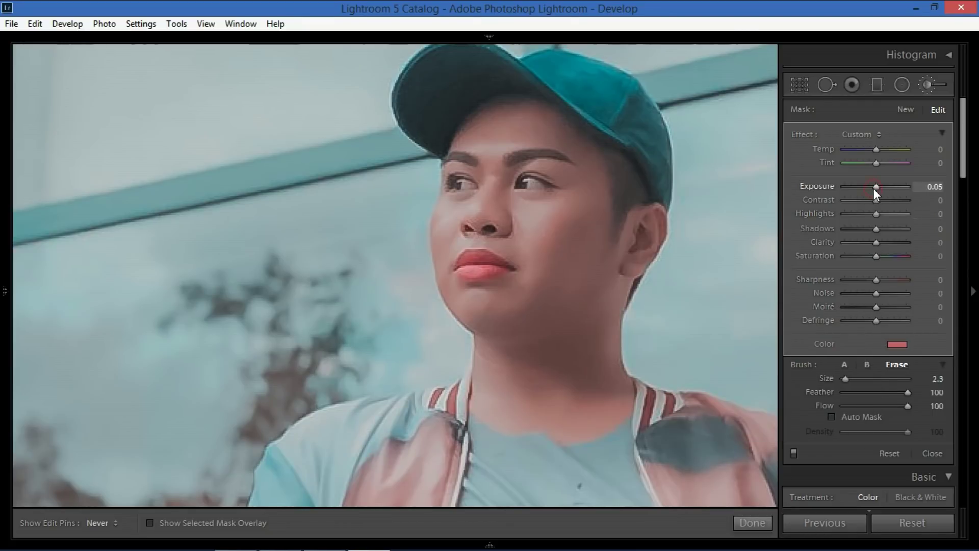
{"action": "scroll", "coordinate": [873, 188], "scroll_direction": "down", "scroll_amount": 4}
{"action": "mouse_move", "coordinate": [4, 296]}
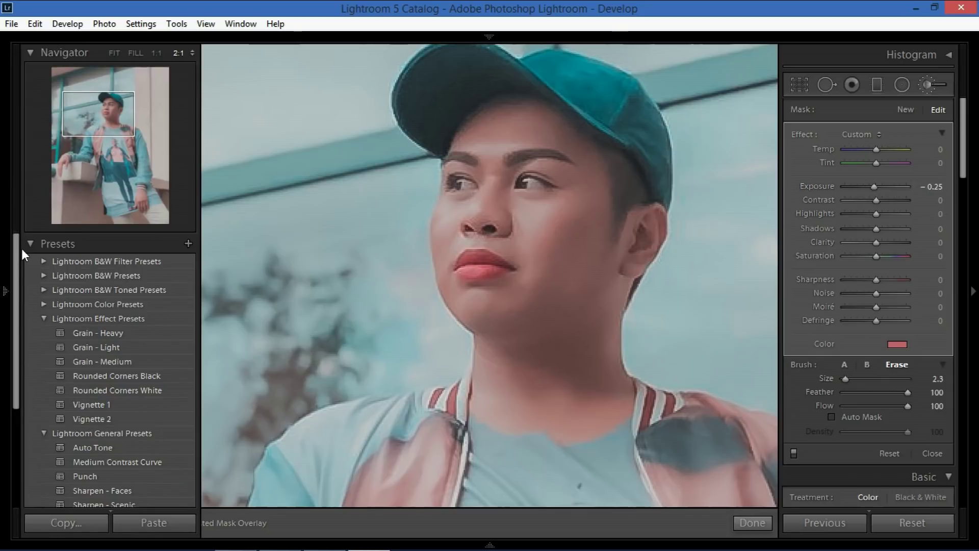
{"action": "left_click", "coordinate": [114, 54]}
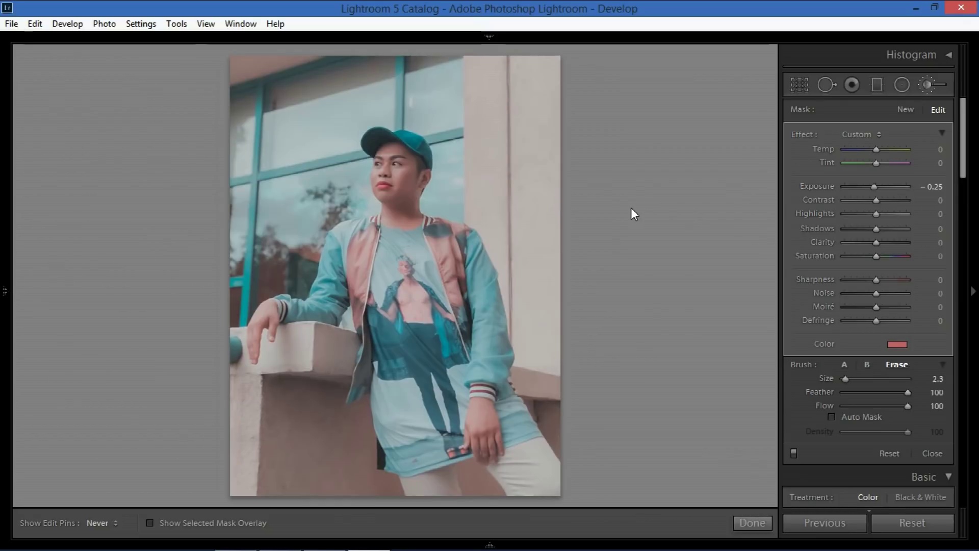
{"action": "key", "text": "backslash"}
{"action": "key", "text": "backslash"}
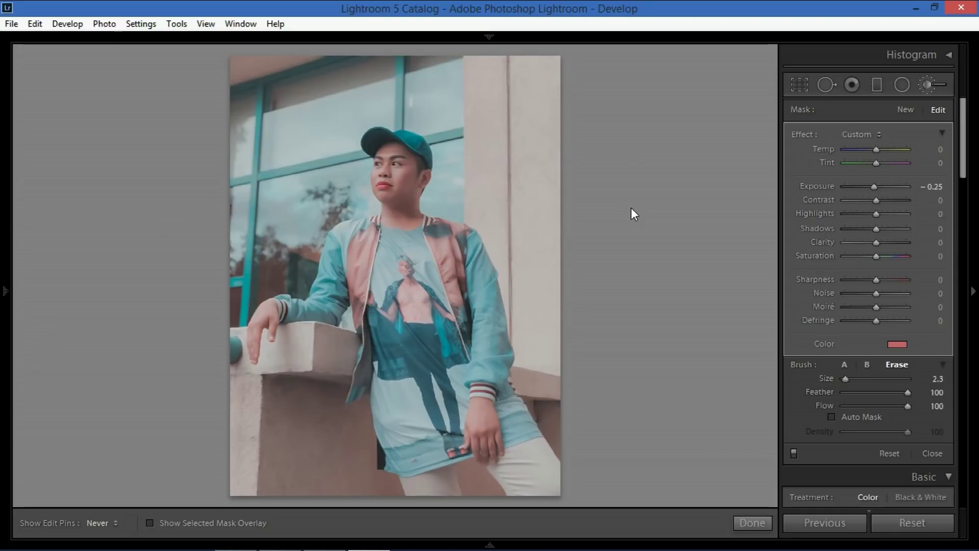
{"action": "key", "text": "backslash"}
{"action": "key", "text": "backslash"}
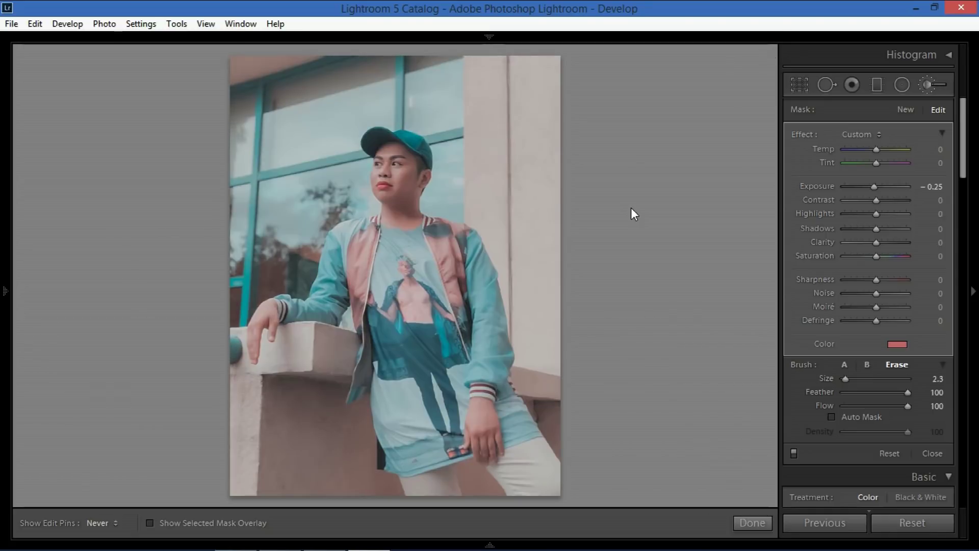